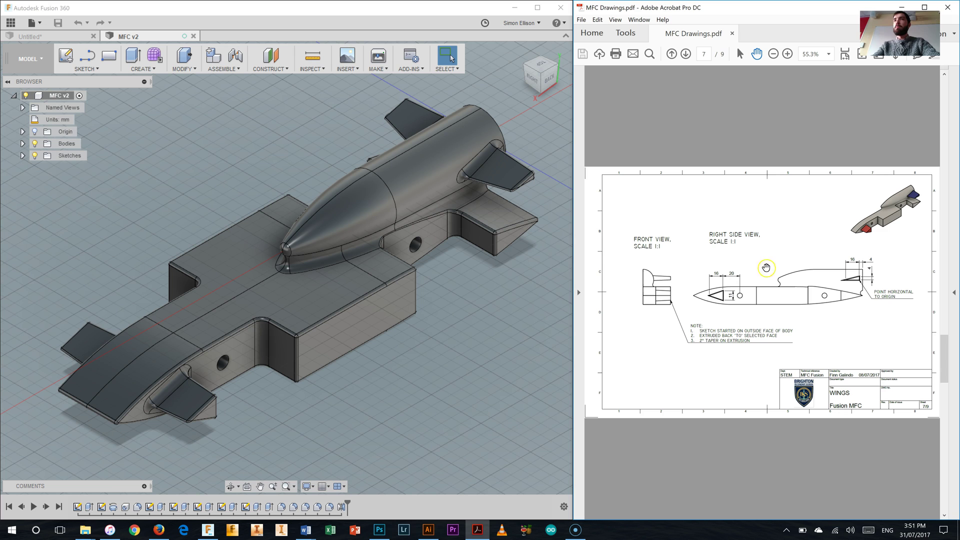
Zoom the WINGS drawing page to 125% and pan to the right side view and notes
{"action": "left_click", "coordinate": [786, 54]}
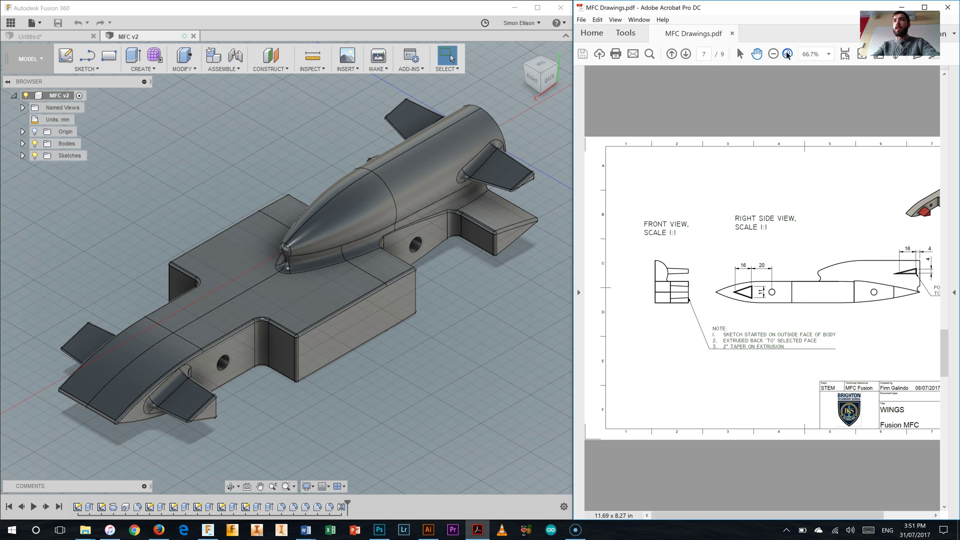
{"action": "left_click", "coordinate": [787, 54]}
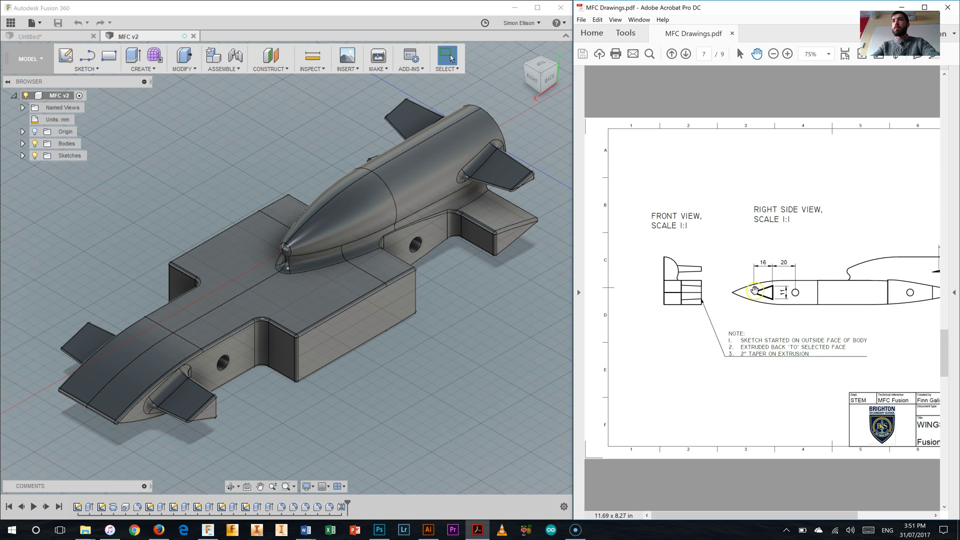
{"action": "left_click", "coordinate": [786, 54]}
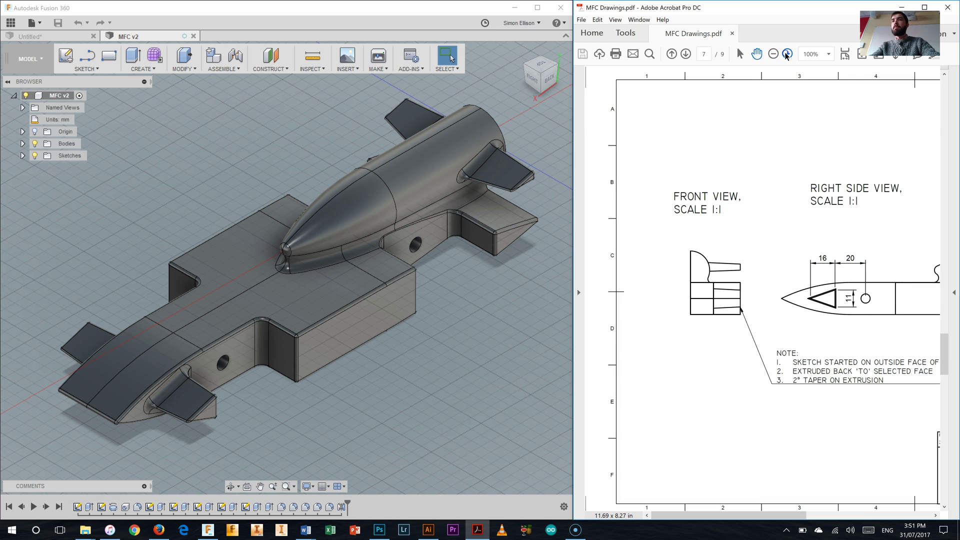
{"action": "left_click", "coordinate": [787, 54]}
{"action": "left_click_drag", "start_coordinate": [807, 283], "coordinate": [790, 280]}
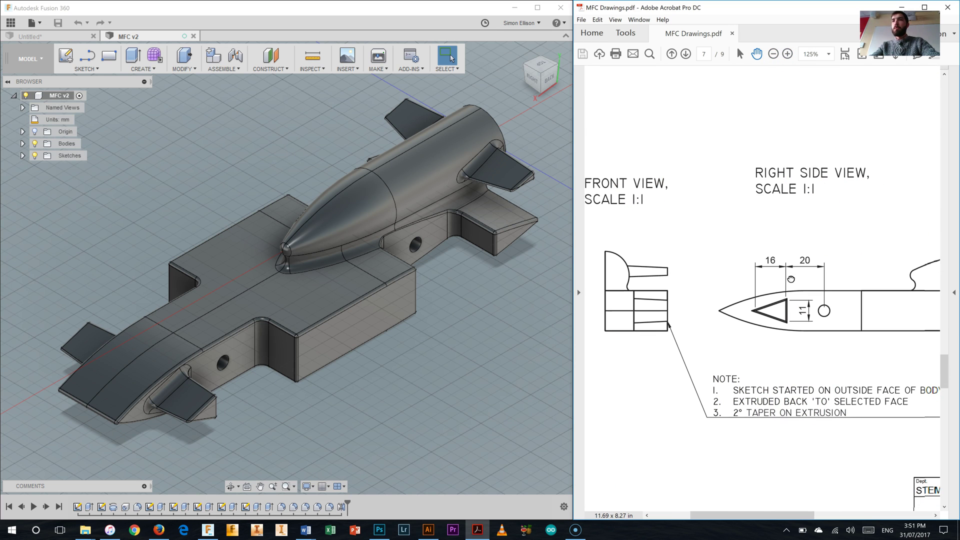
{"action": "left_click_drag", "start_coordinate": [836, 367], "coordinate": [811, 359]}
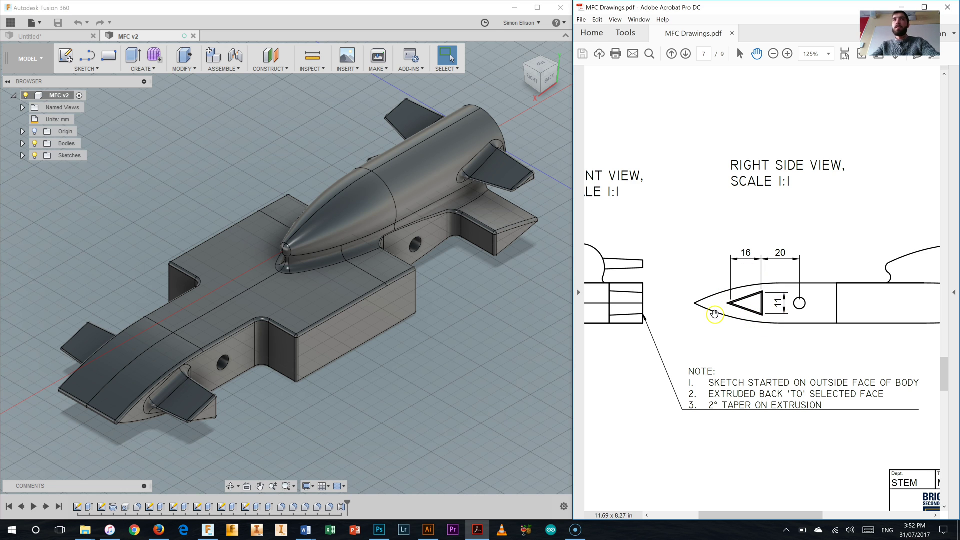
In the Untitled design, start a new sketch on the body's flat side face
{"action": "left_click", "coordinate": [56, 37]}
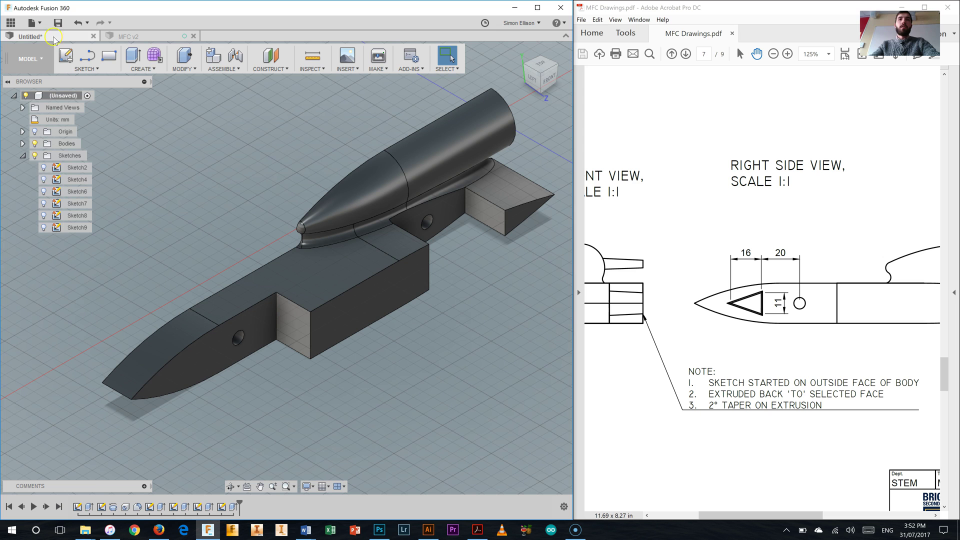
{"action": "left_click", "coordinate": [75, 56]}
{"action": "left_click", "coordinate": [189, 363]}
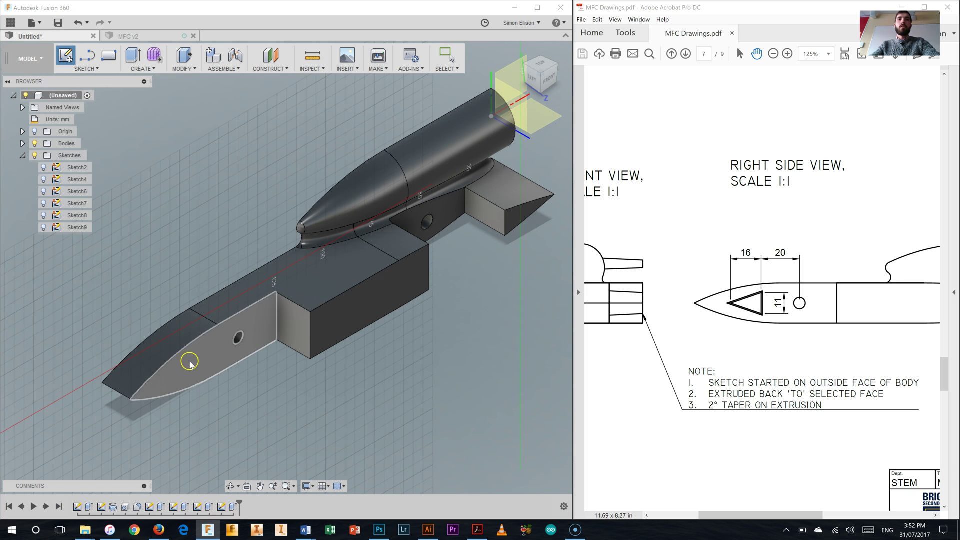
{"action": "left_click", "coordinate": [363, 311]}
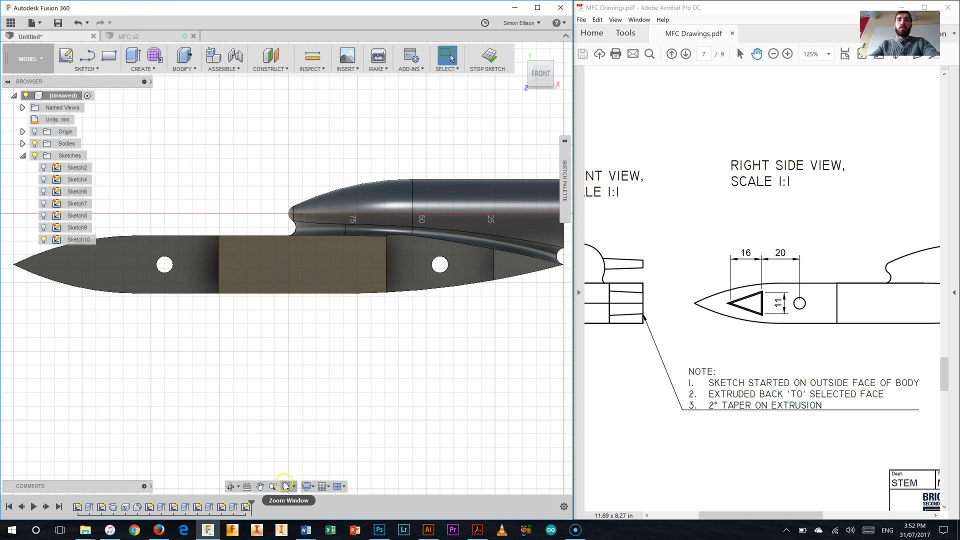
Draw a closed three-line triangle with a vertical back edge near the body's nose
{"action": "left_click", "coordinate": [260, 486]}
{"action": "mouse_move", "coordinate": [190, 293]}
{"action": "left_mouse_down"}
{"action": "mouse_move", "coordinate": [285, 347]}
{"action": "mouse_move", "coordinate": [337, 336]}
{"action": "left_mouse_up"}
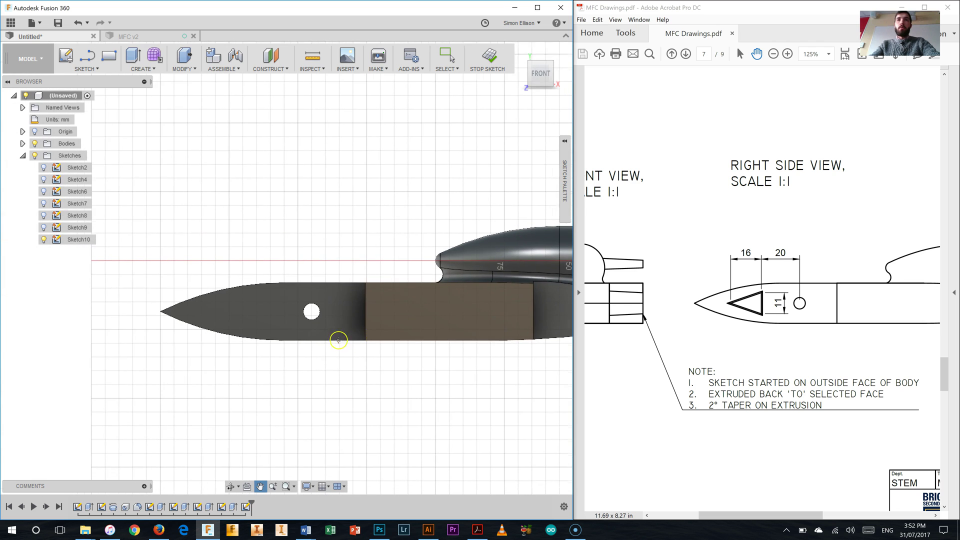
{"action": "scroll", "coordinate": [254, 315], "scroll_direction": "up", "scroll_amount": 3}
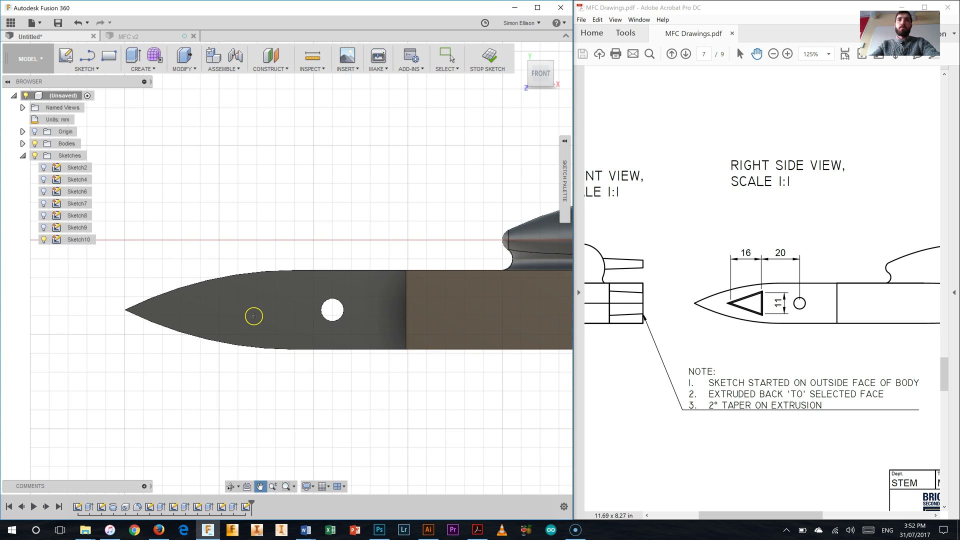
{"action": "left_click", "coordinate": [88, 56]}
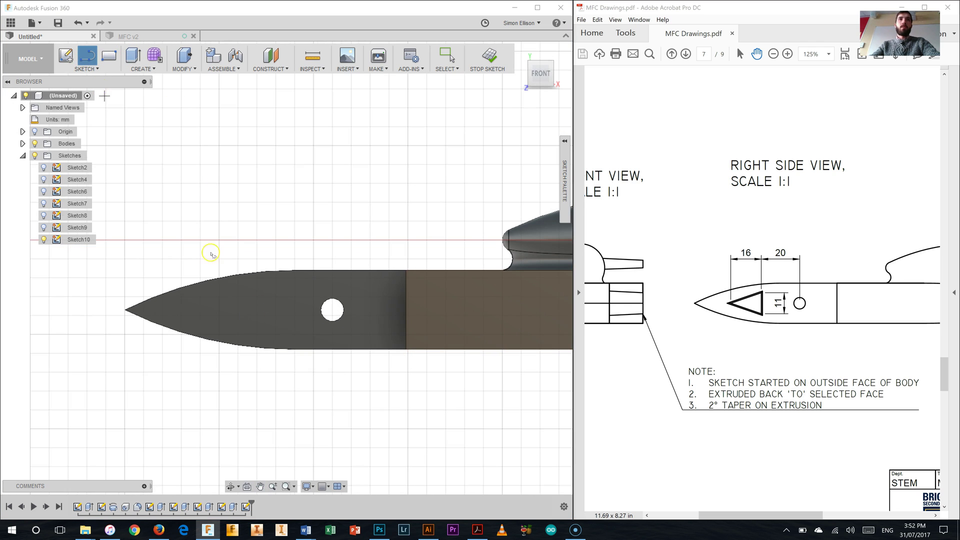
{"action": "left_click", "coordinate": [262, 319]}
{"action": "left_click", "coordinate": [261, 289]}
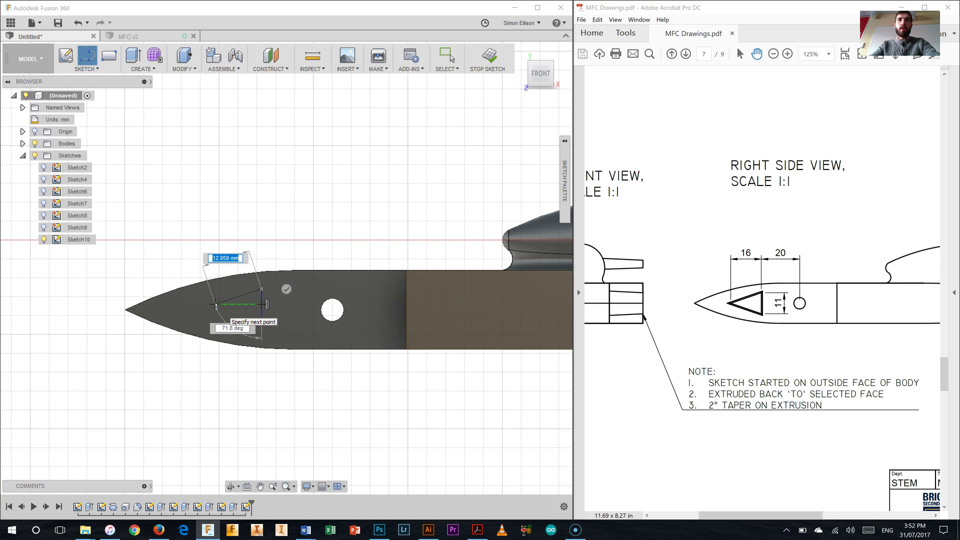
{"action": "left_click", "coordinate": [216, 304]}
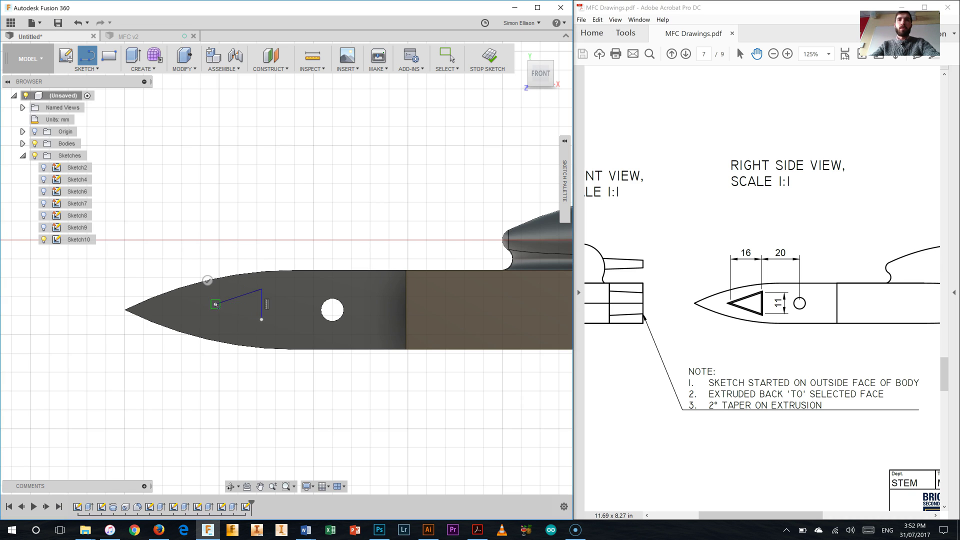
{"action": "left_click", "coordinate": [261, 319]}
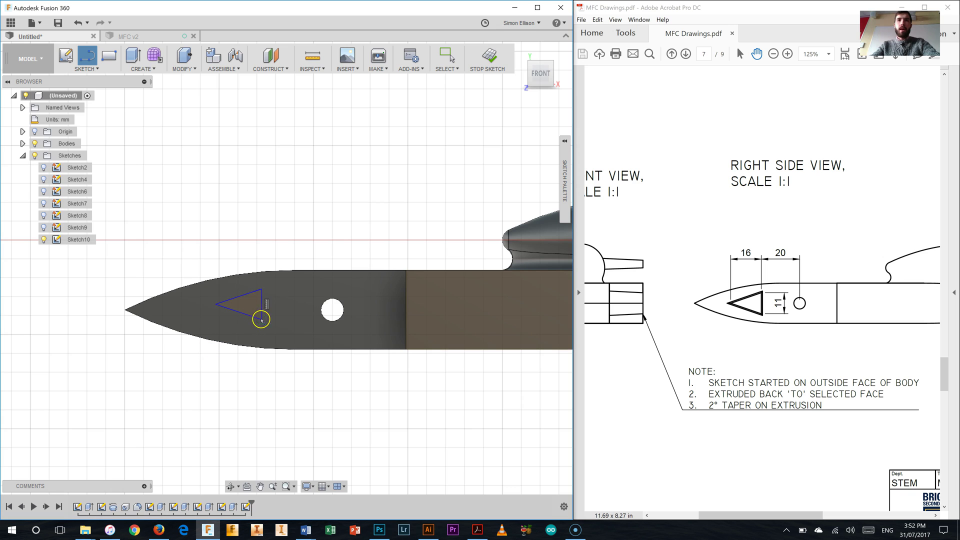
{"action": "right_click", "coordinate": [252, 397]}
{"action": "left_click", "coordinate": [215, 396]}
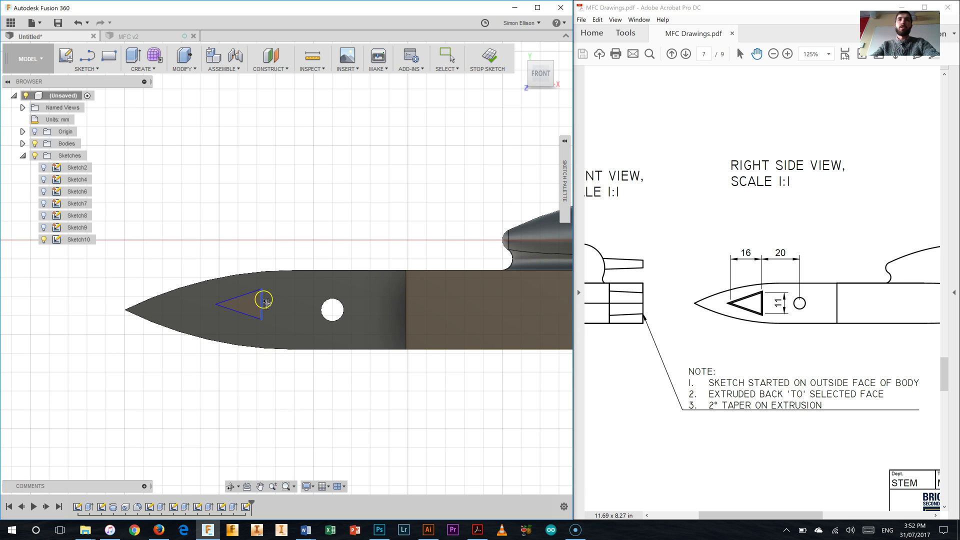
Dimension the triangle's back edge to 11 mm and its tip-to-back-edge length to 16 mm
{"action": "left_click", "coordinate": [262, 302]}
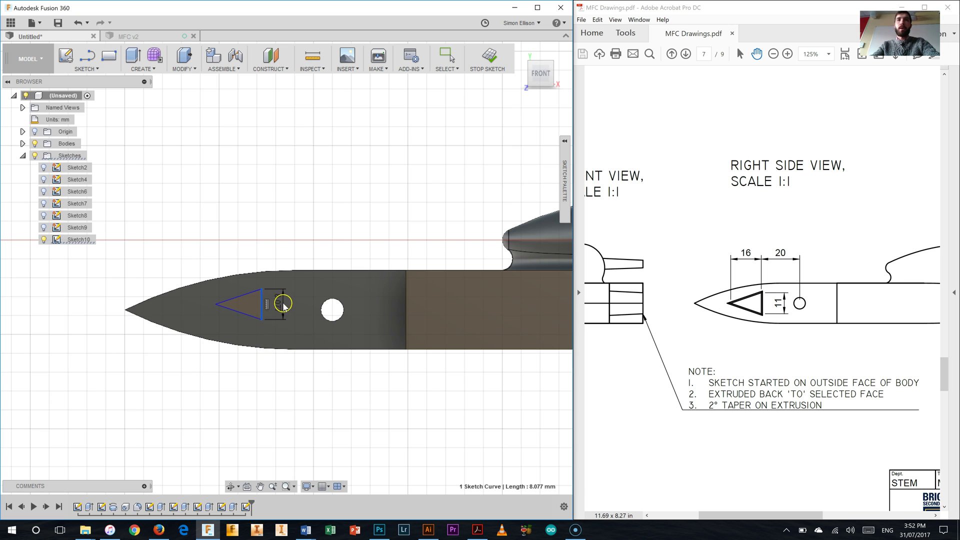
{"action": "left_click", "coordinate": [282, 303]}
{"action": "type", "text": "11"}
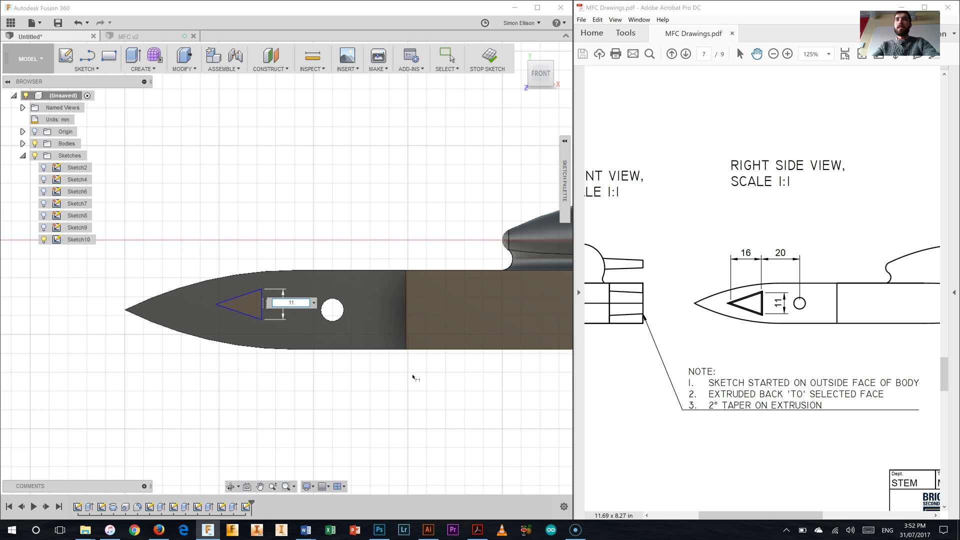
{"action": "key", "text": "Return"}
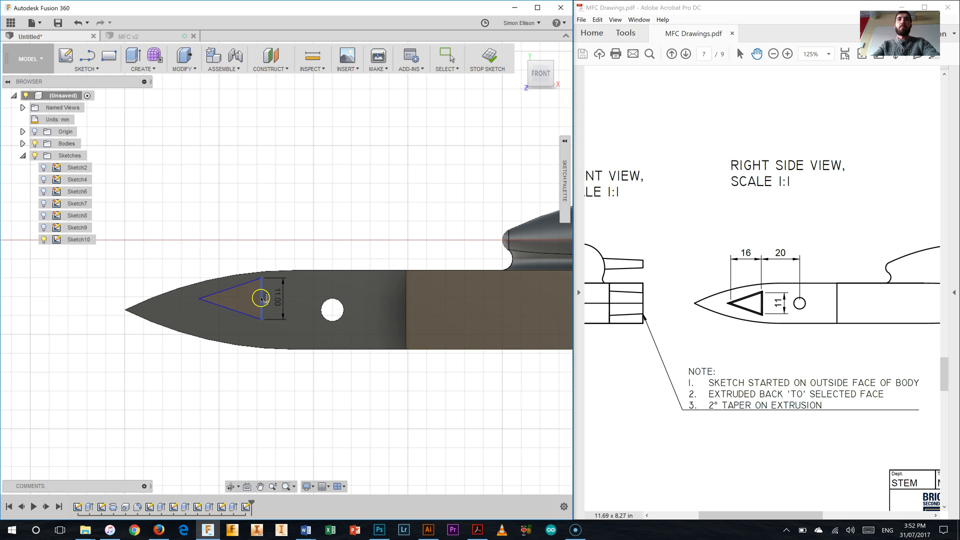
{"action": "left_click", "coordinate": [199, 299]}
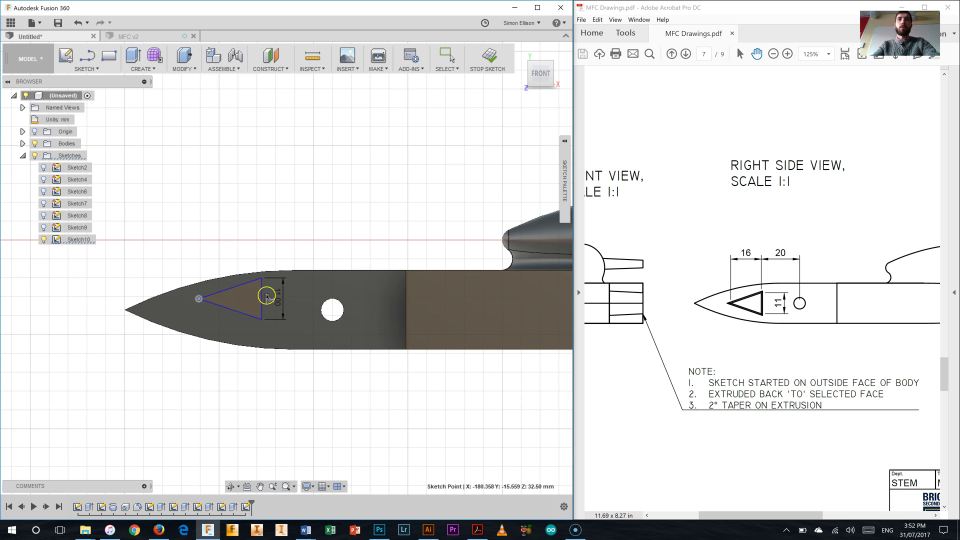
{"action": "left_click", "coordinate": [262, 299]}
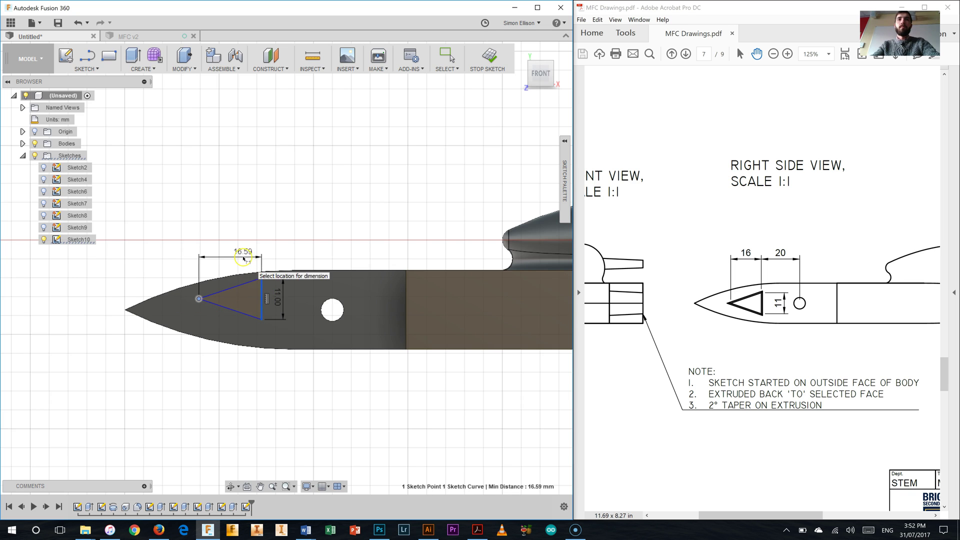
{"action": "left_click", "coordinate": [246, 257]}
{"action": "type", "text": "16"}
{"action": "key", "text": "Return"}
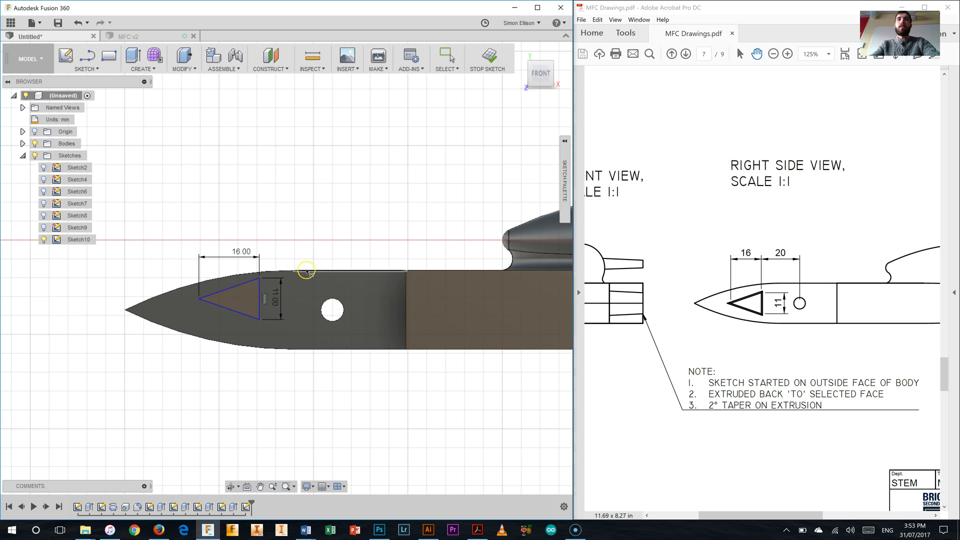
Begin a dimension from the triangle's back edge to the circle, then cancel it
{"action": "left_click", "coordinate": [260, 290]}
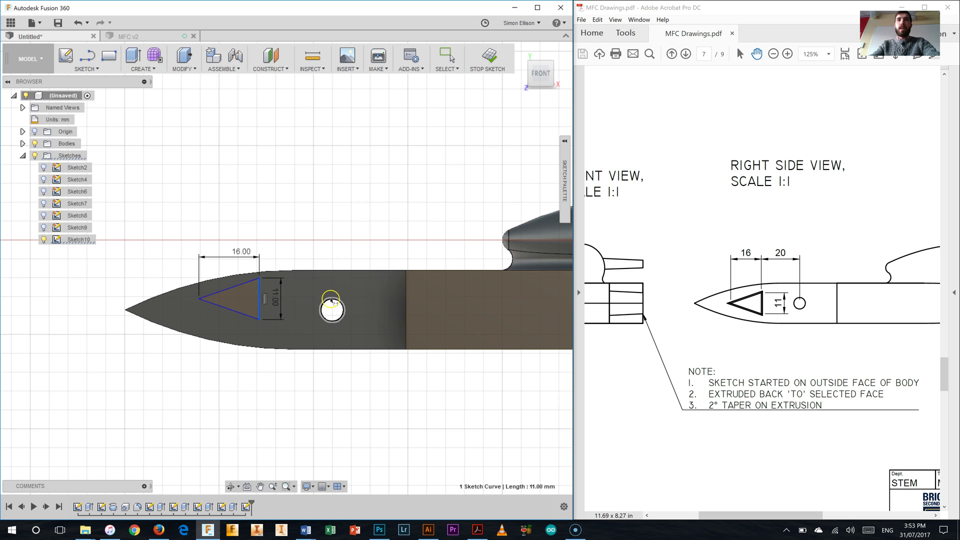
{"action": "left_click", "coordinate": [330, 314]}
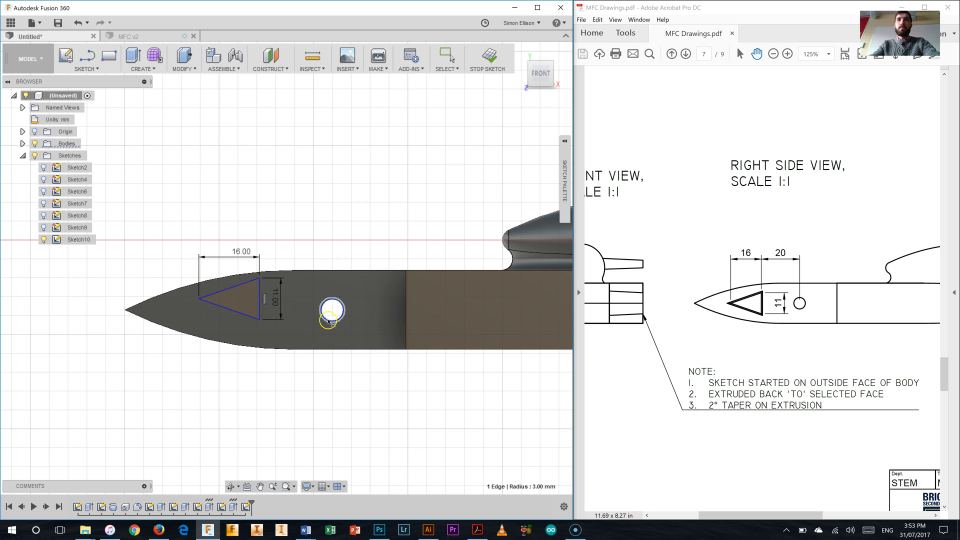
{"action": "right_click", "coordinate": [306, 365]}
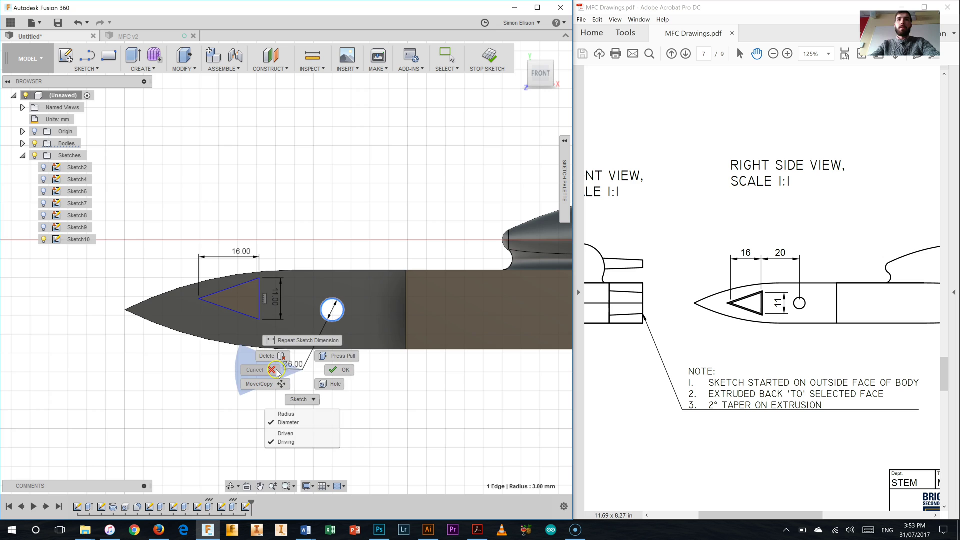
{"action": "key", "text": "Escape"}
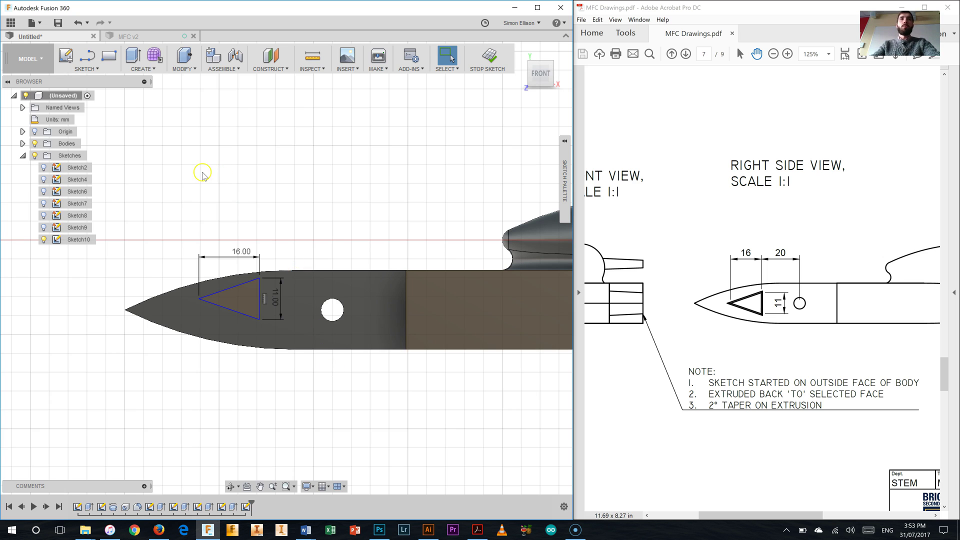
Project the hole's circular edge into the sketch with Project/Include > Project
{"action": "left_click", "coordinate": [106, 69]}
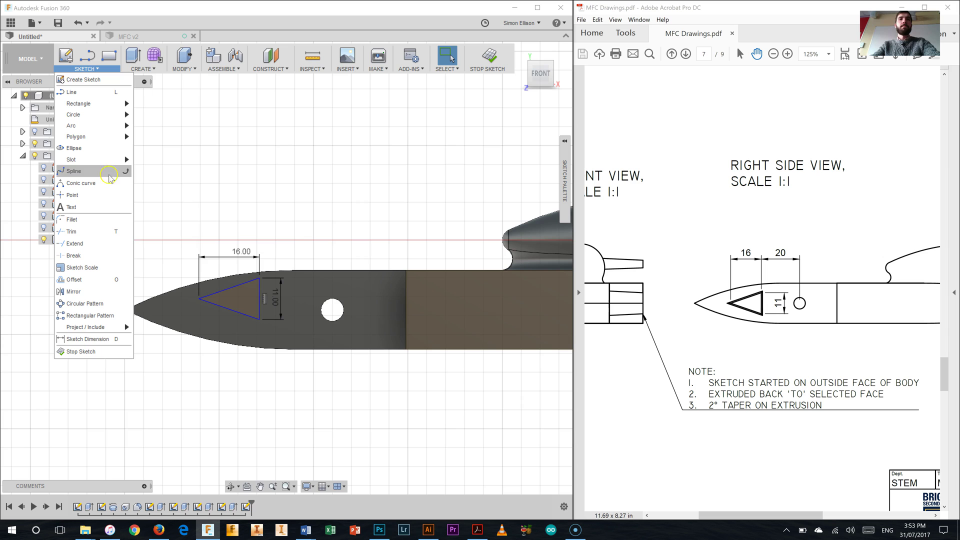
{"action": "mouse_move", "coordinate": [118, 328]}
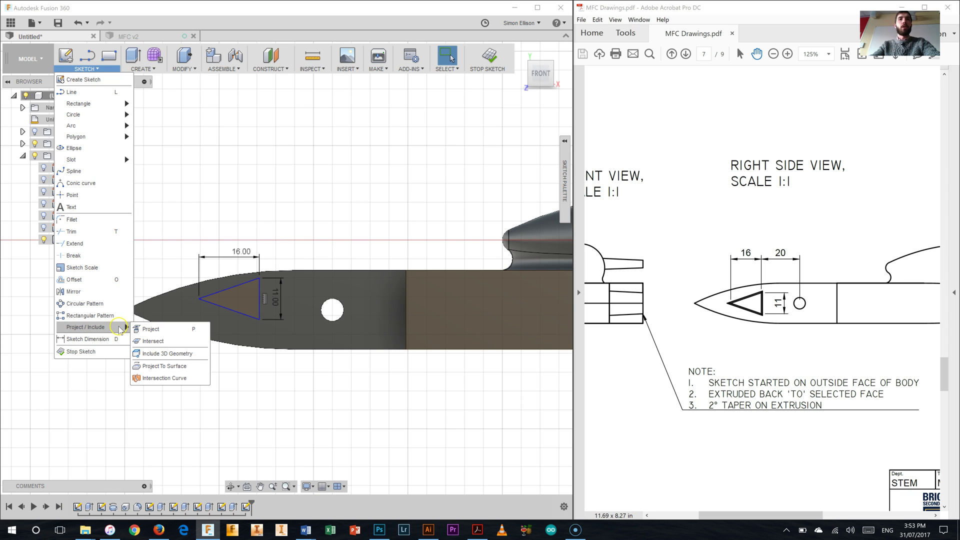
{"action": "left_click", "coordinate": [167, 329]}
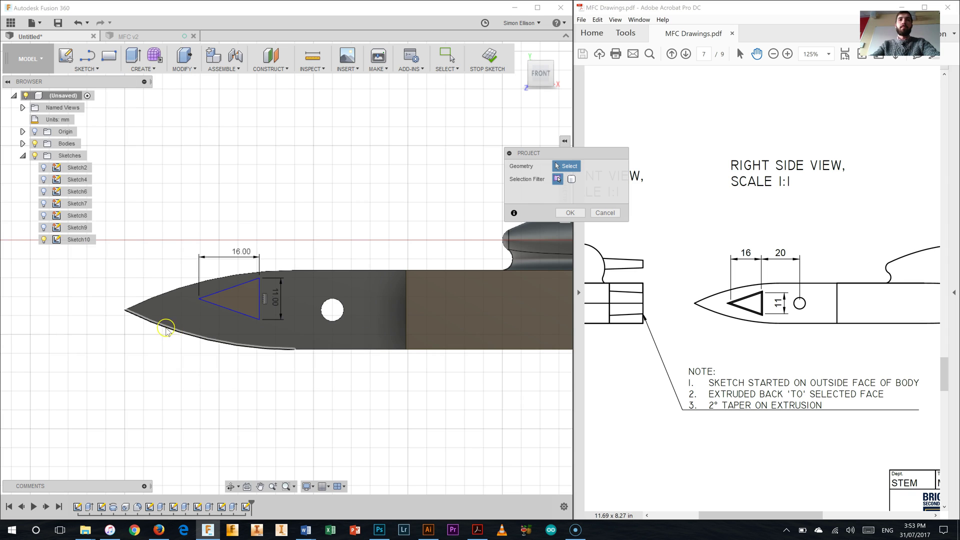
{"action": "left_click", "coordinate": [329, 320]}
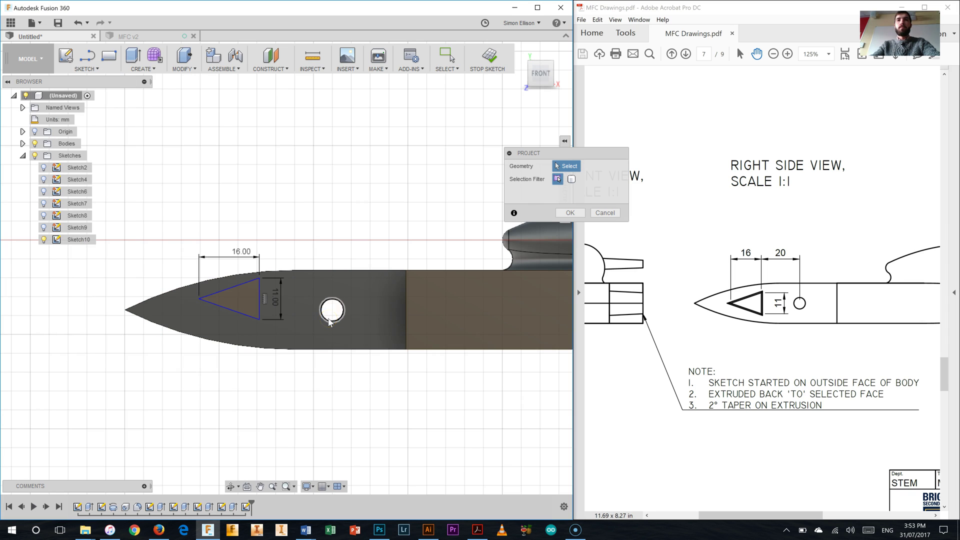
{"action": "left_click", "coordinate": [580, 214]}
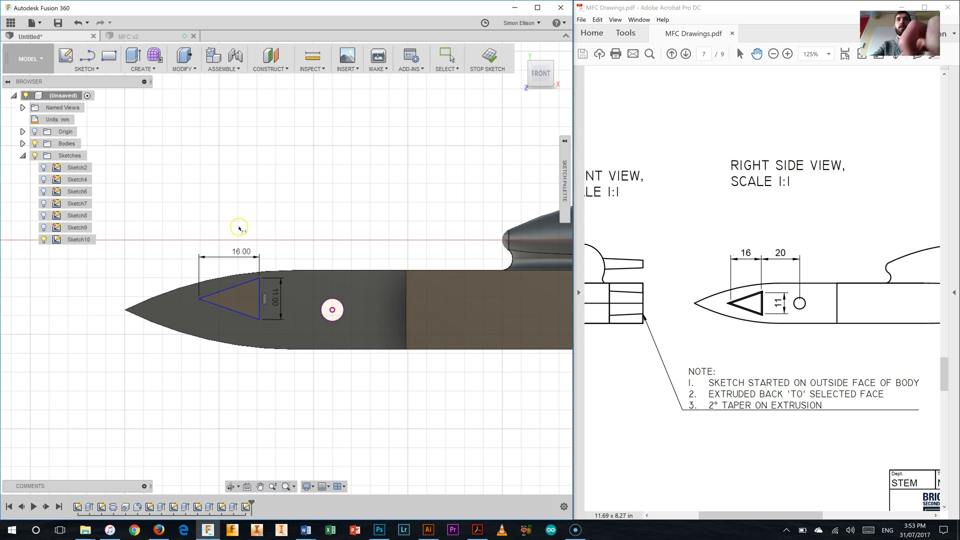
Dimension the triangle's back edge 20 mm from the hole centre and its apex 10.5 mm below the top edge
{"action": "left_click", "coordinate": [260, 305]}
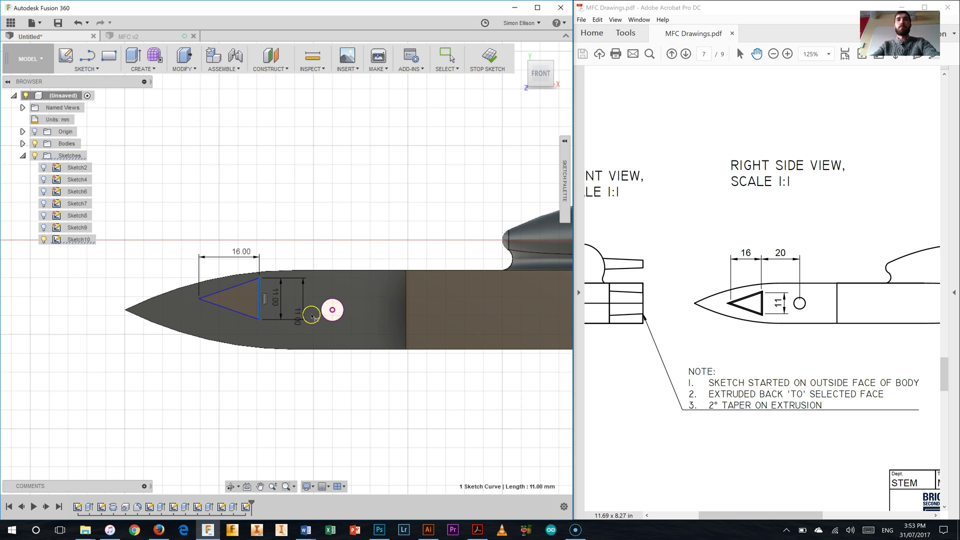
{"action": "left_click", "coordinate": [332, 310]}
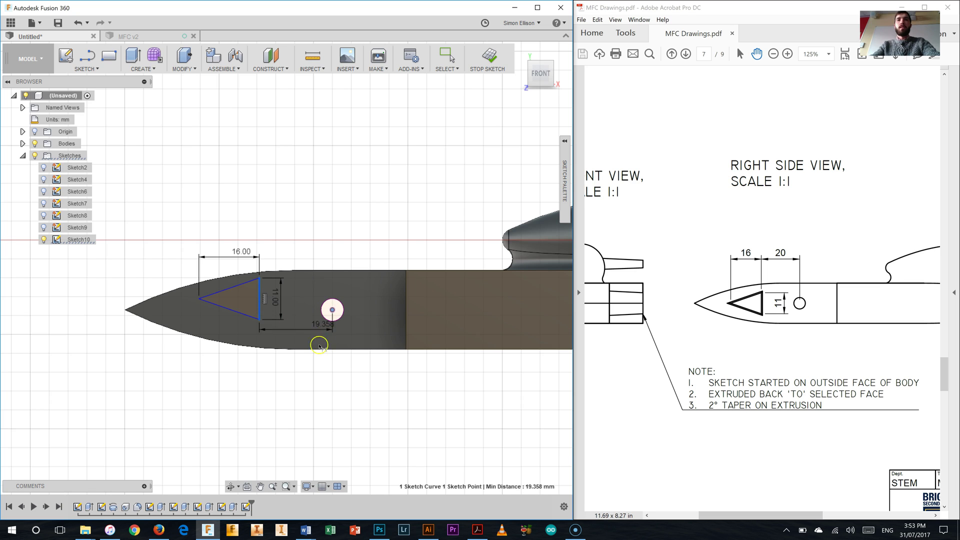
{"action": "left_click", "coordinate": [300, 388]}
{"action": "type", "text": "20"}
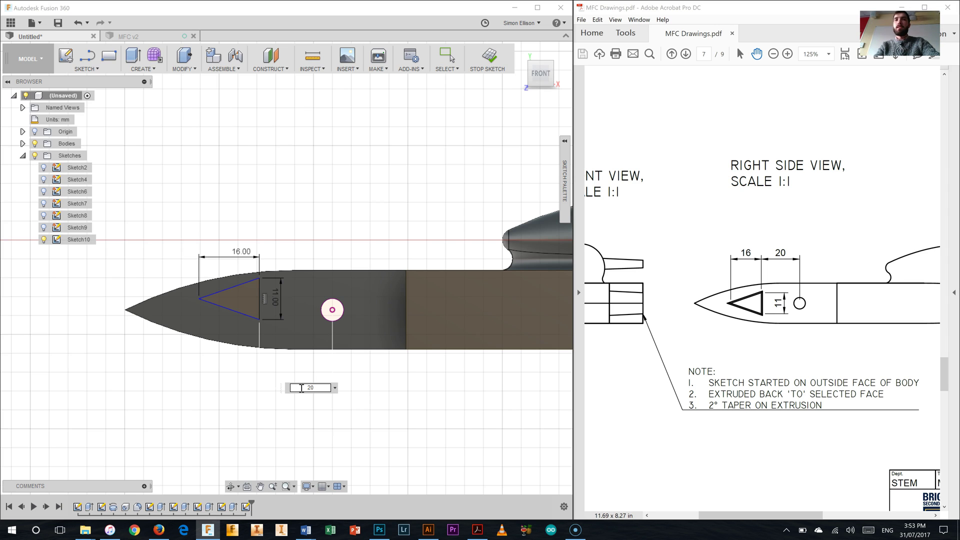
{"action": "key", "text": "Return"}
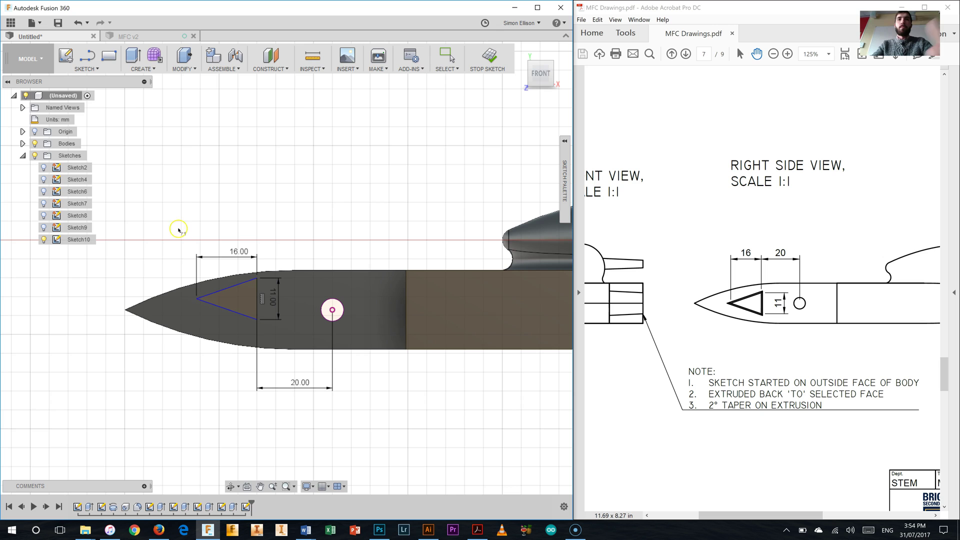
{"action": "left_click", "coordinate": [196, 299]}
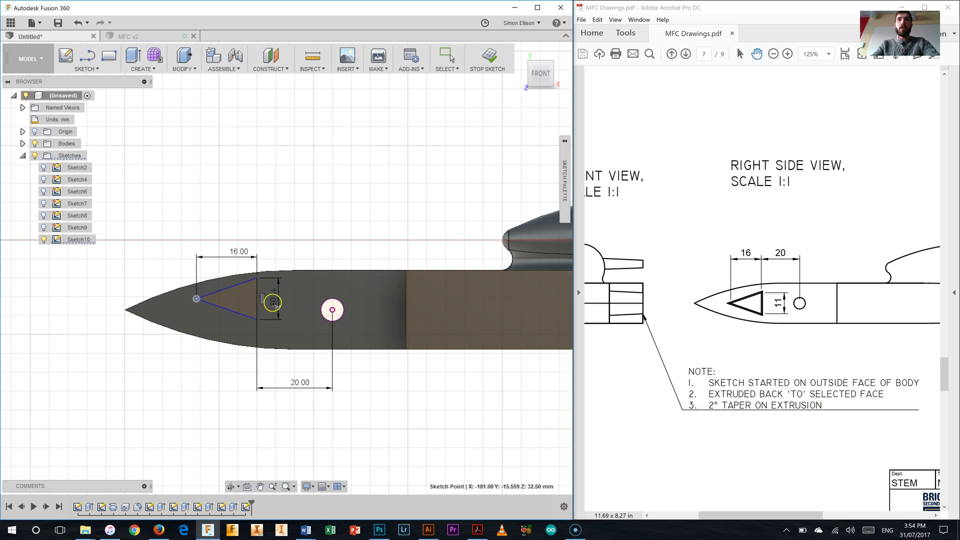
{"action": "left_click", "coordinate": [488, 271]}
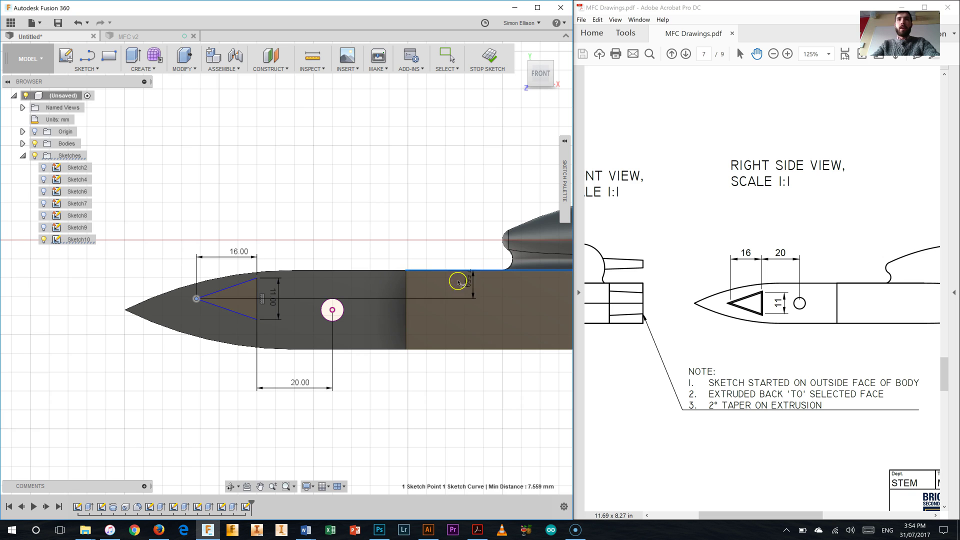
{"action": "left_click", "coordinate": [382, 285]}
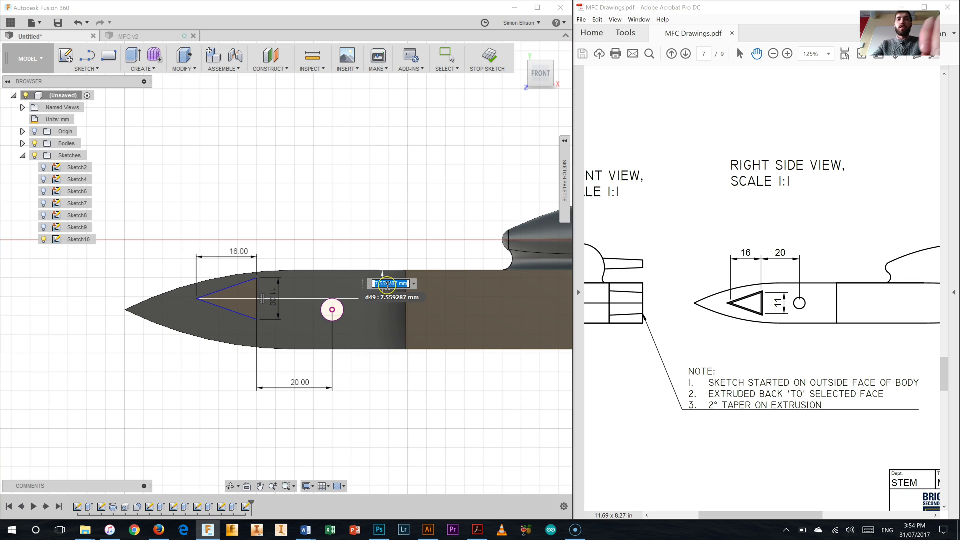
{"action": "type", "text": "10.5"}
{"action": "key", "text": "Return"}
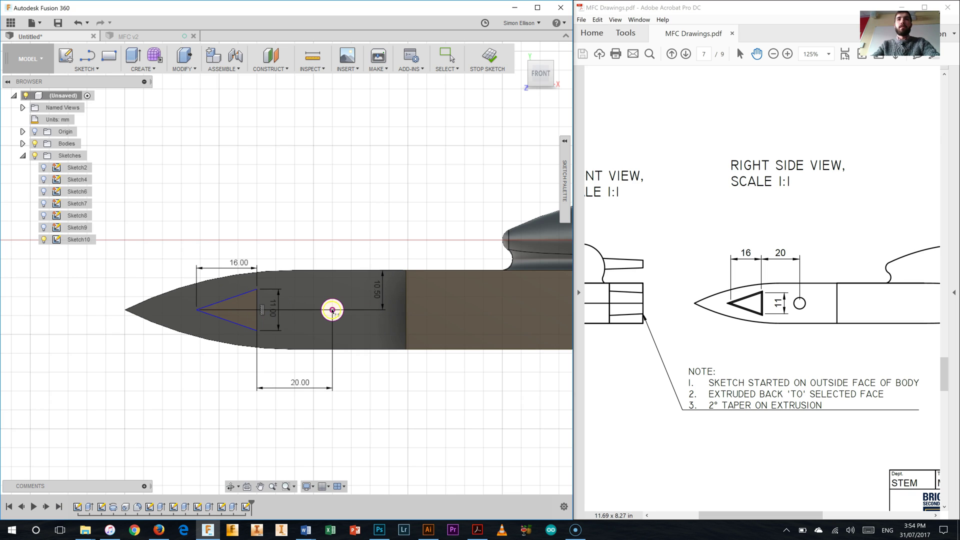
Move the 10.50 dimension left of the nose and the 16.00 dimension above the body
{"action": "right_click", "coordinate": [378, 388]}
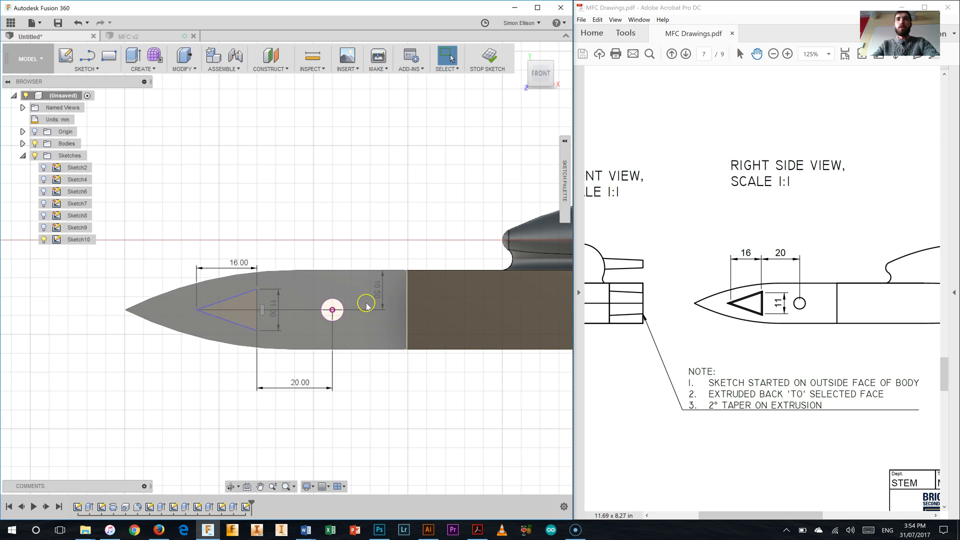
{"action": "left_click_drag", "start_coordinate": [377, 291], "coordinate": [223, 303]}
{"action": "left_click_drag", "start_coordinate": [162, 318], "coordinate": [93, 328]}
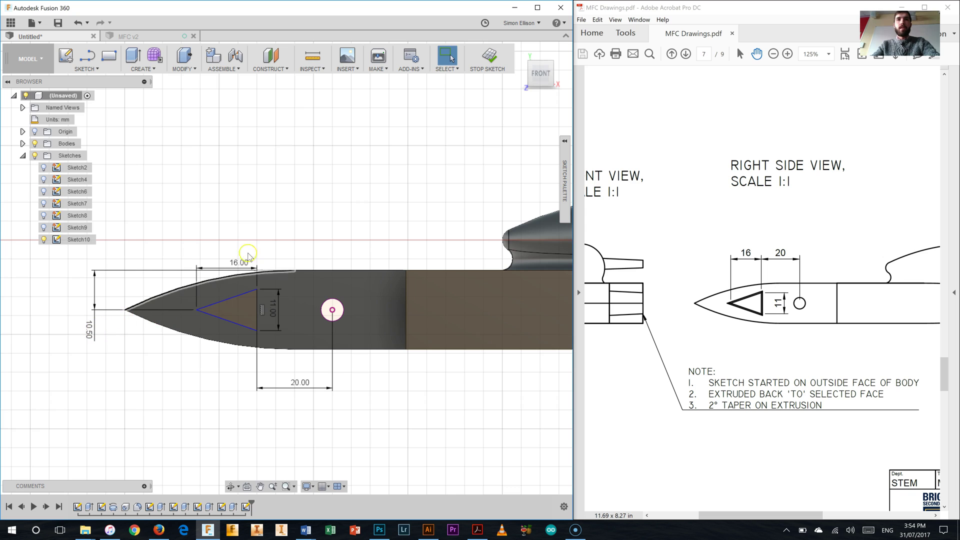
{"action": "left_click_drag", "start_coordinate": [239, 263], "coordinate": [240, 248]}
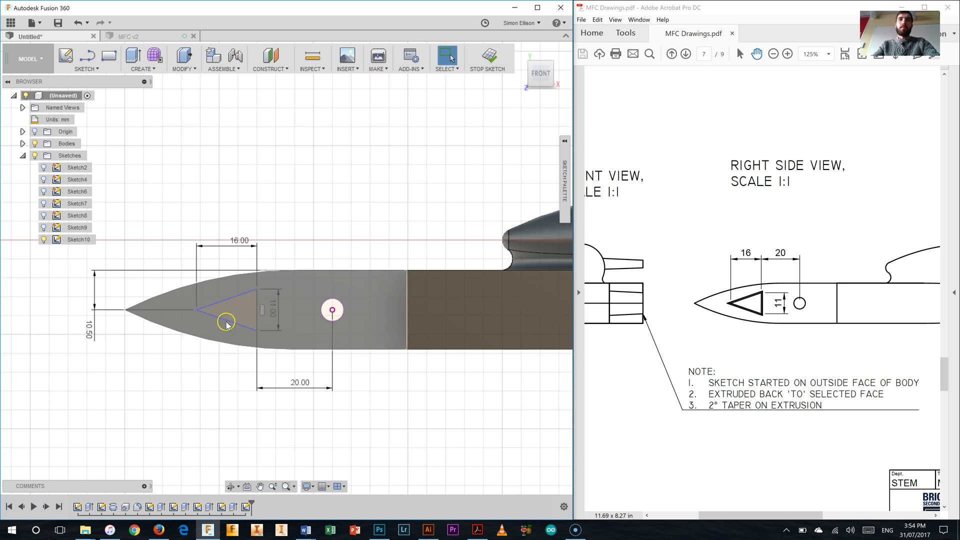
Drag the triangle's lower and right edges to reshape it
{"action": "scroll", "coordinate": [209, 313], "scroll_direction": "up", "scroll_amount": 4}
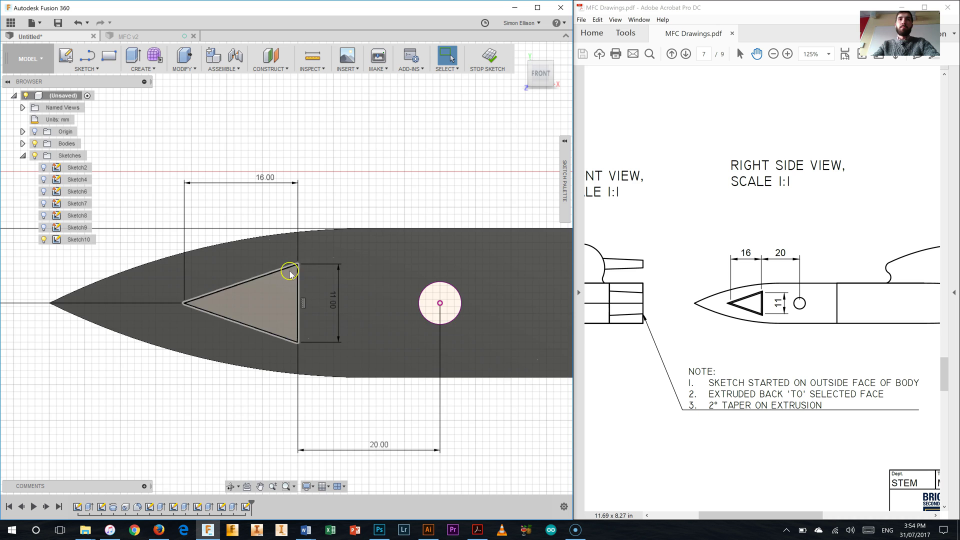
{"action": "scroll", "coordinate": [220, 408], "scroll_direction": "down", "scroll_amount": 1}
{"action": "scroll", "coordinate": [221, 407], "scroll_direction": "down", "scroll_amount": 1}
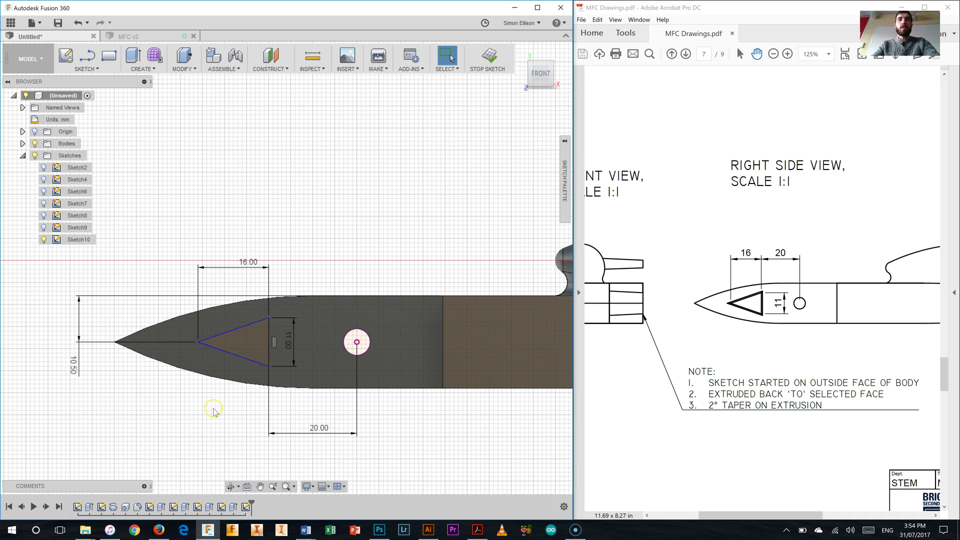
{"action": "right_click", "coordinate": [230, 354]}
{"action": "left_click", "coordinate": [224, 338]}
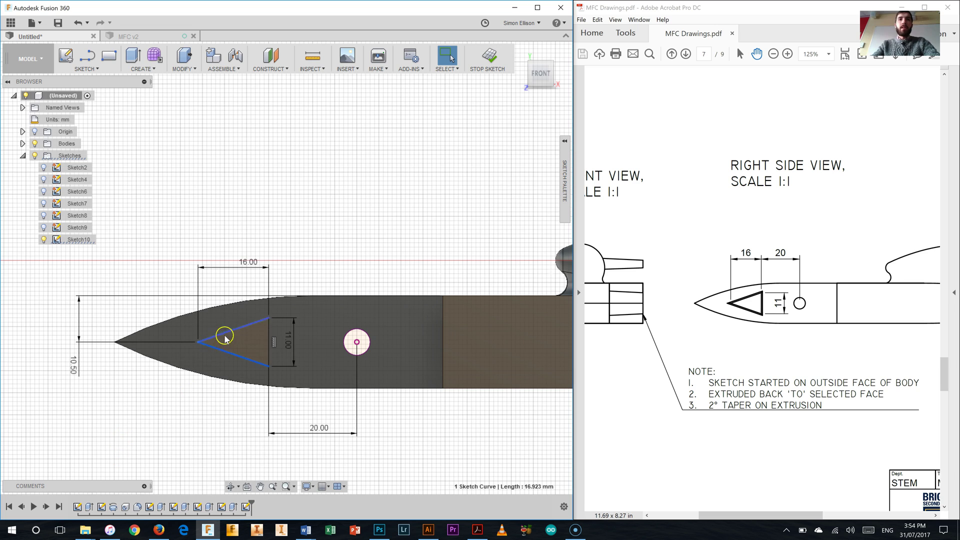
{"action": "mouse_move", "coordinate": [216, 358]}
{"action": "left_mouse_down"}
{"action": "mouse_move", "coordinate": [204, 360]}
{"action": "mouse_move", "coordinate": [225, 350]}
{"action": "left_mouse_up"}
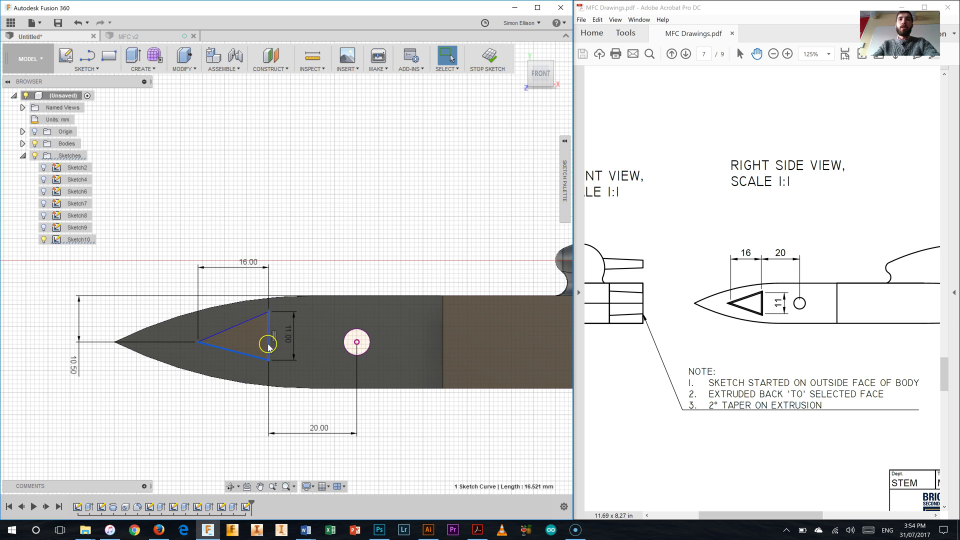
{"action": "left_click_drag", "start_coordinate": [270, 334], "coordinate": [252, 366]}
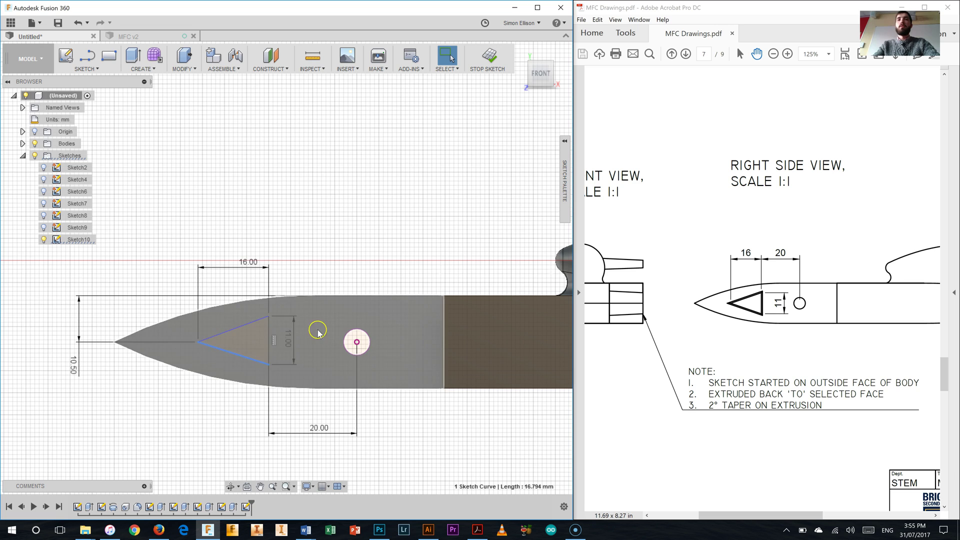
Dimension the triangle's top corner 5 mm below the body's top edge, then exit dimensioning
{"action": "key", "text": "l"}
{"action": "left_click", "coordinate": [214, 299]}
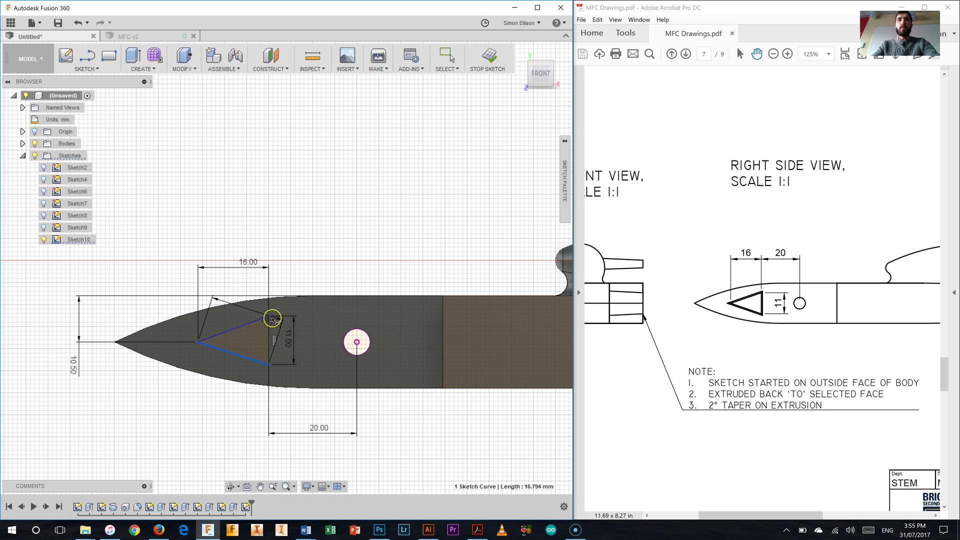
{"action": "left_click", "coordinate": [269, 316]}
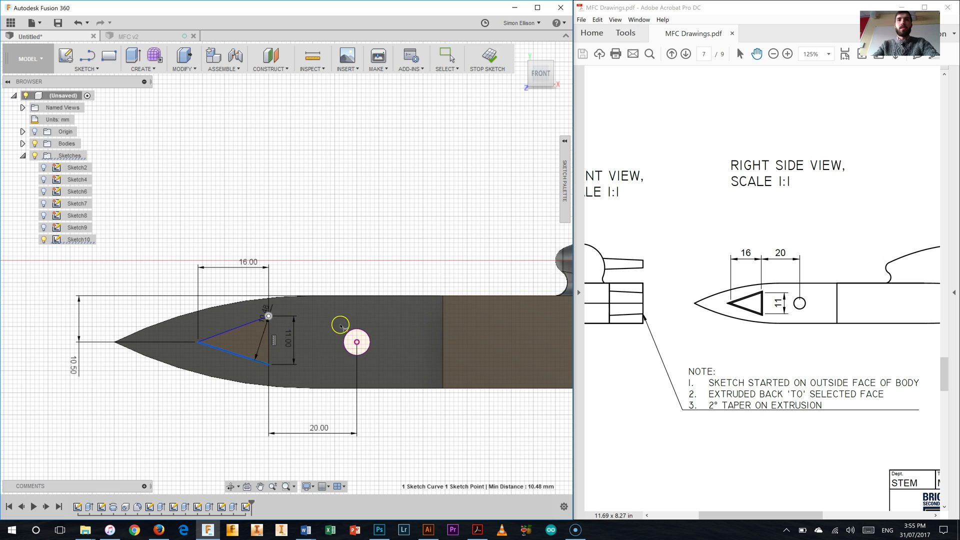
{"action": "key", "text": "Escape"}
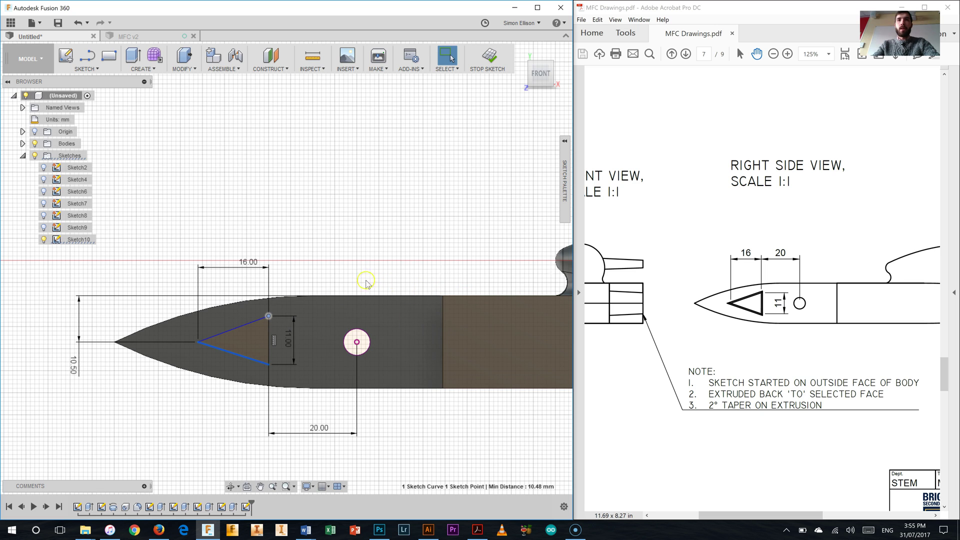
{"action": "left_click", "coordinate": [123, 236]}
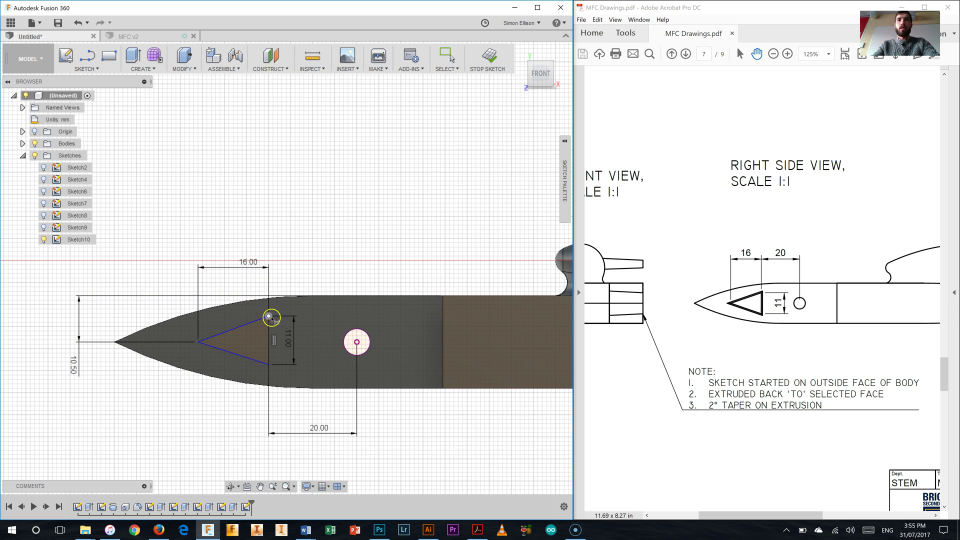
{"action": "left_click", "coordinate": [476, 295]}
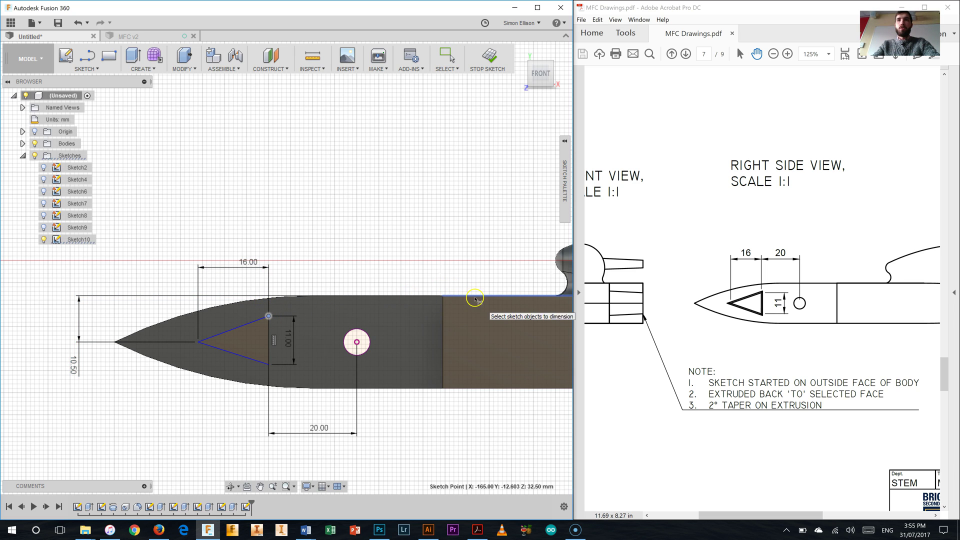
{"action": "left_click", "coordinate": [126, 326]}
{"action": "type", "text": "5"}
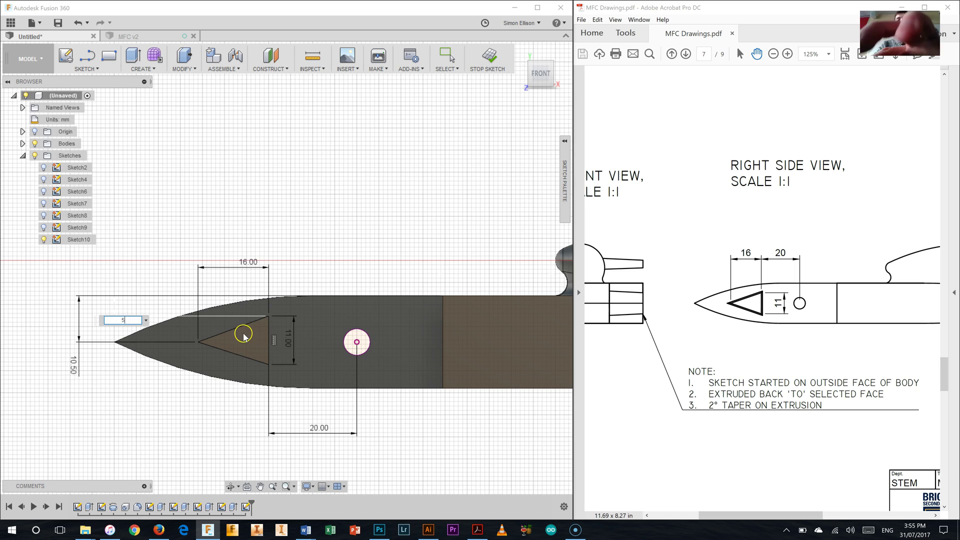
{"action": "key", "text": "Return"}
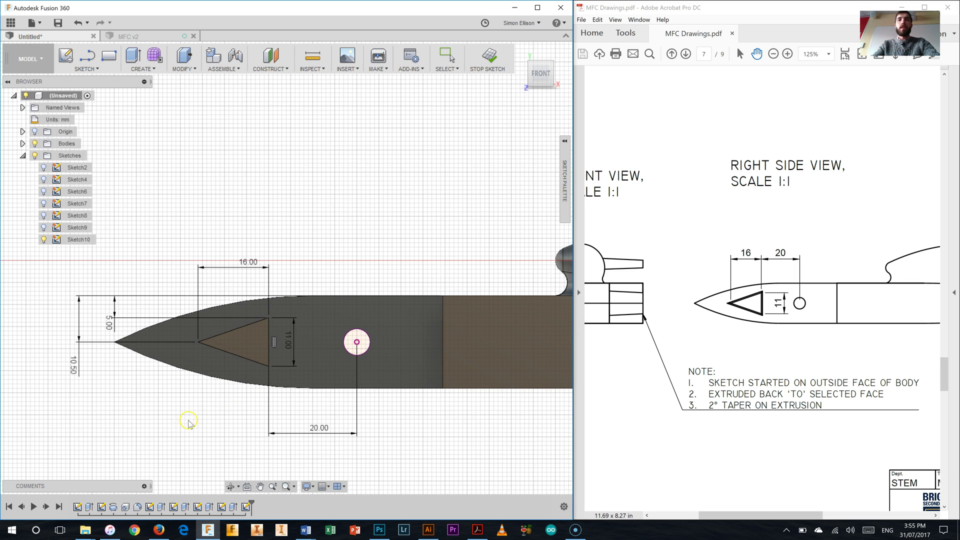
{"action": "right_click", "coordinate": [158, 420]}
{"action": "key", "text": "Escape"}
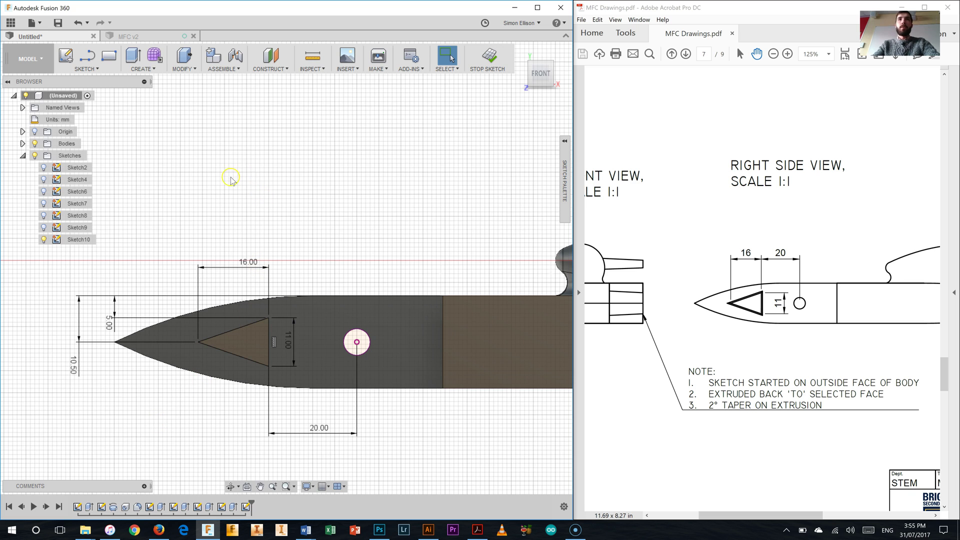
Finish the sketch and extrude the triangle To Object on the body's side face with a 2° taper
{"action": "left_click", "coordinate": [489, 56]}
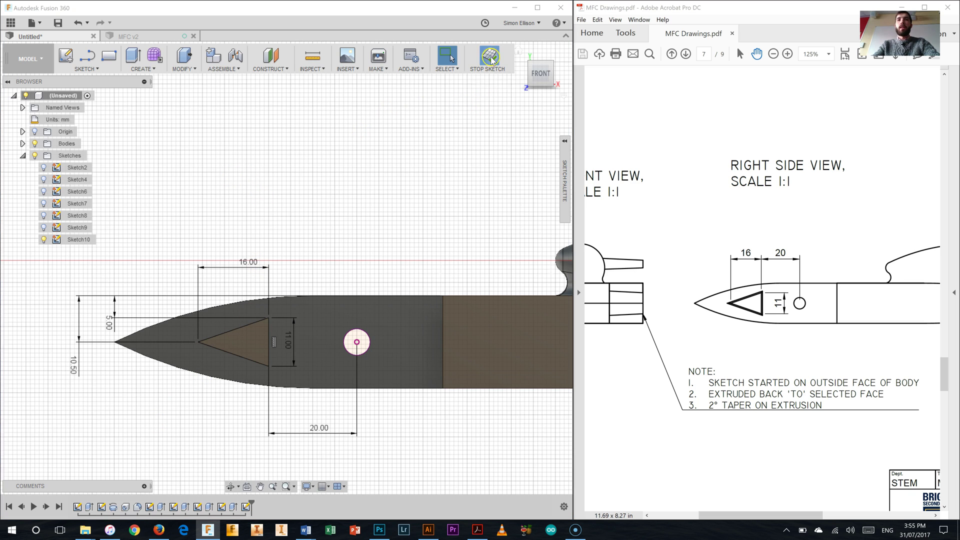
{"action": "left_click", "coordinate": [531, 64]}
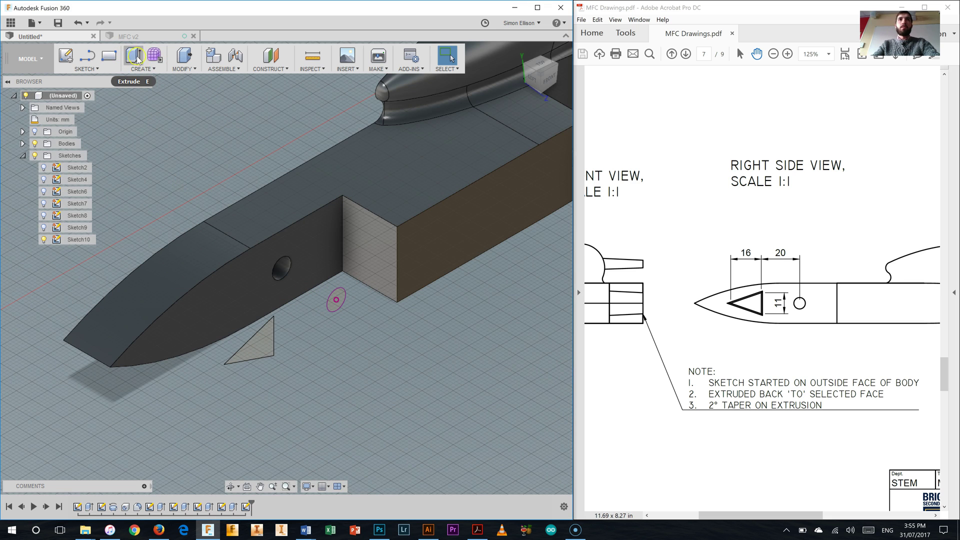
{"action": "left_click", "coordinate": [134, 57]}
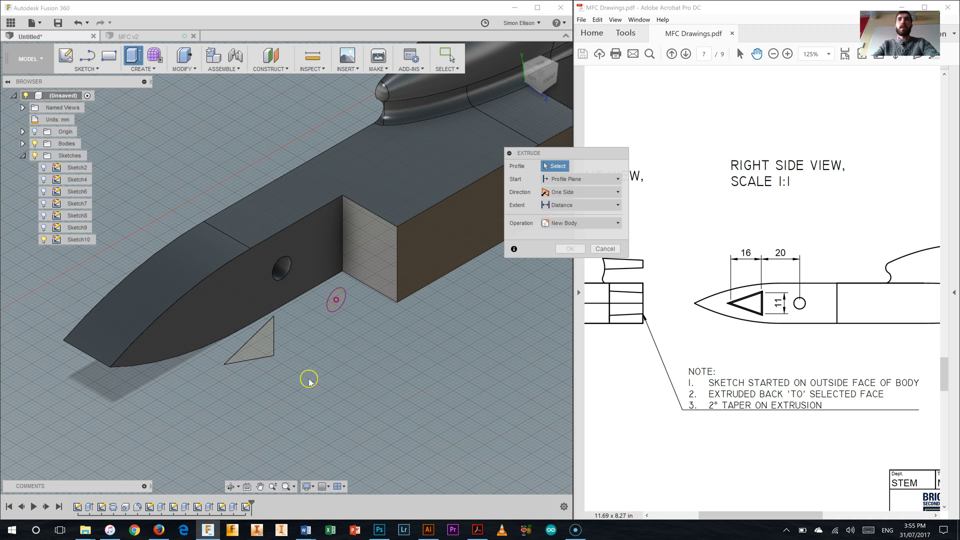
{"action": "left_click", "coordinate": [260, 349]}
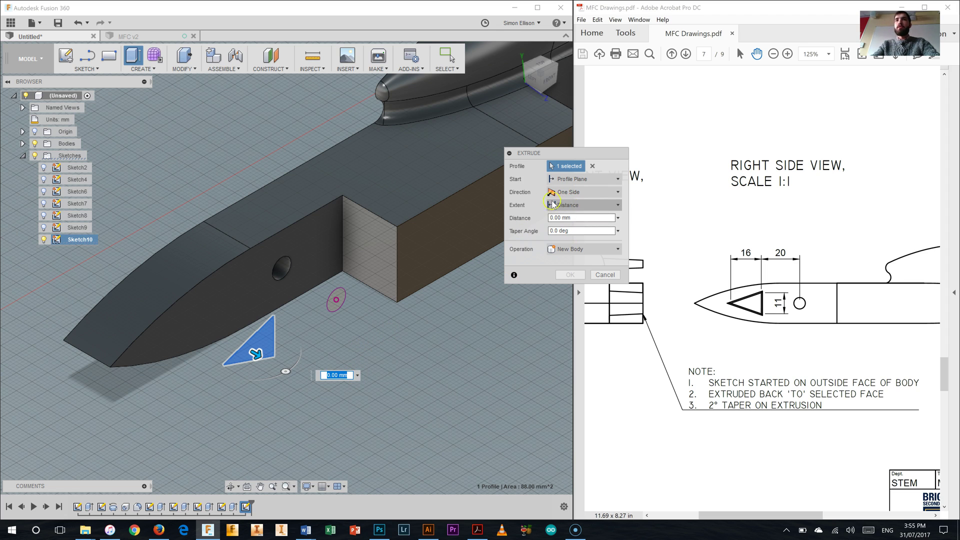
{"action": "left_click", "coordinate": [572, 206]}
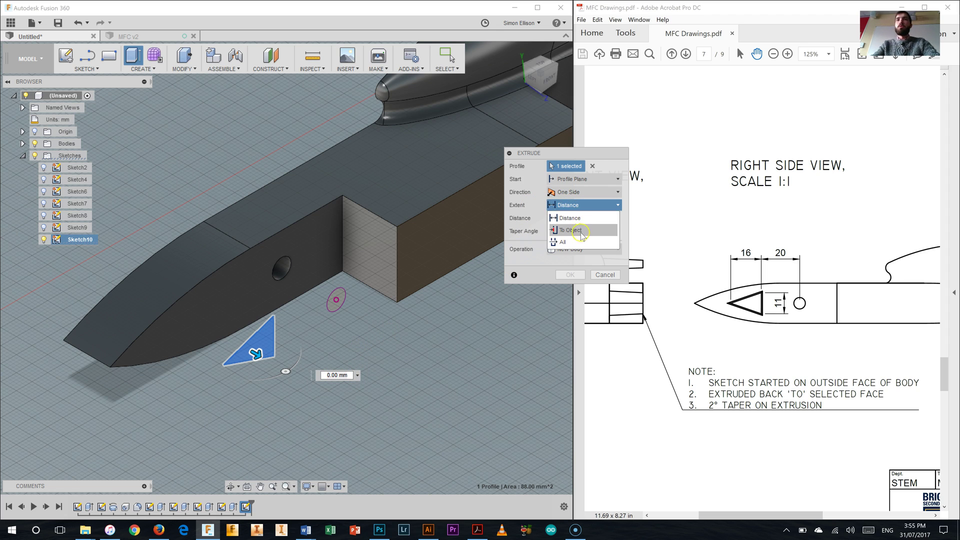
{"action": "left_click", "coordinate": [578, 228]}
{"action": "left_click", "coordinate": [207, 320]}
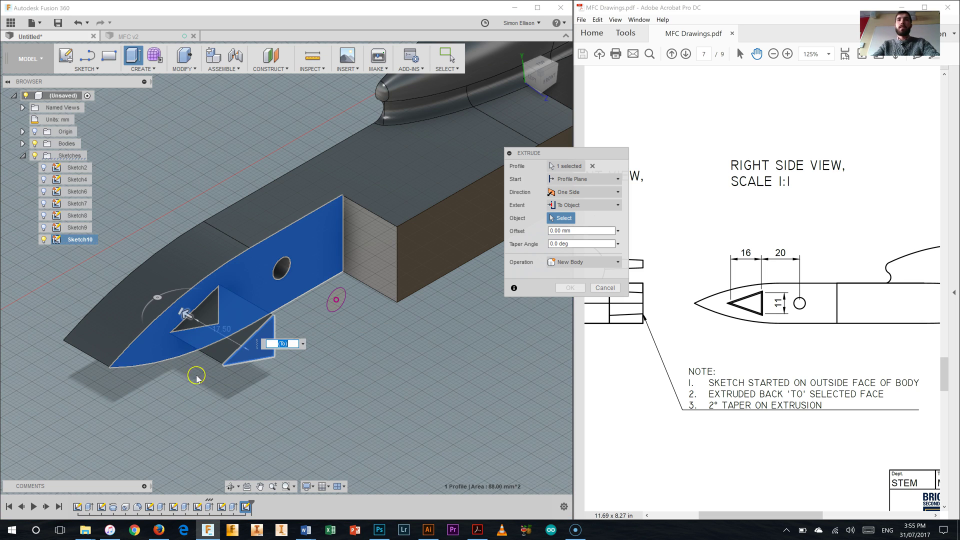
{"action": "left_click", "coordinate": [555, 258]}
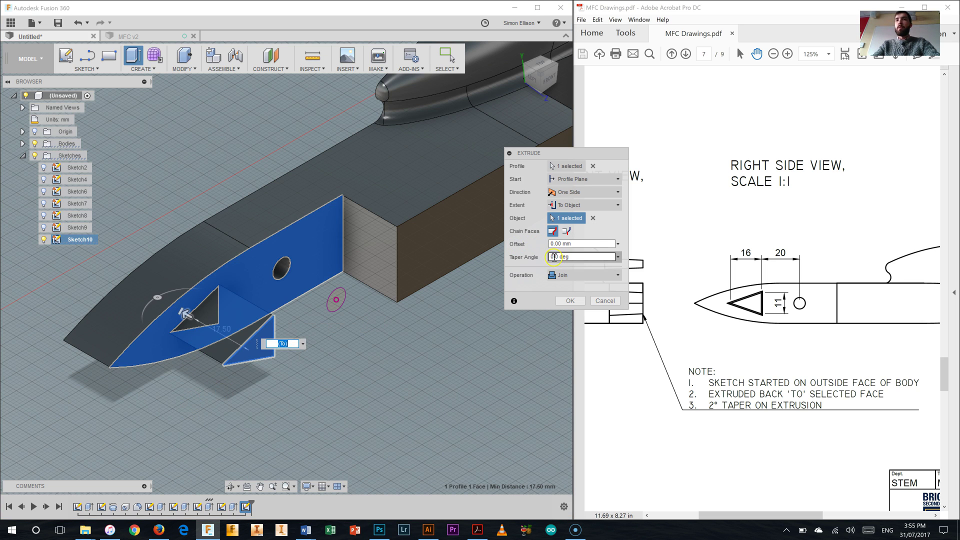
{"action": "type", "text": "2"}
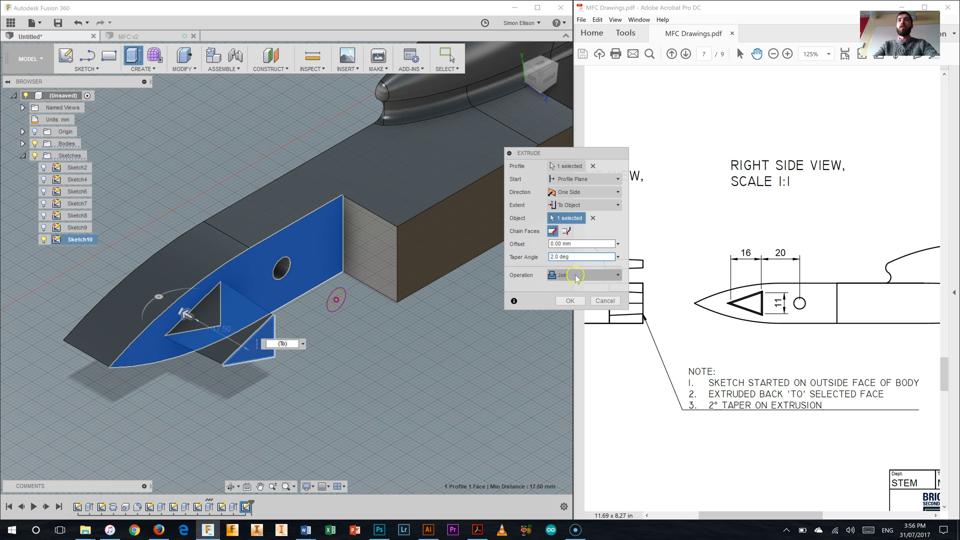
{"action": "left_click", "coordinate": [570, 300]}
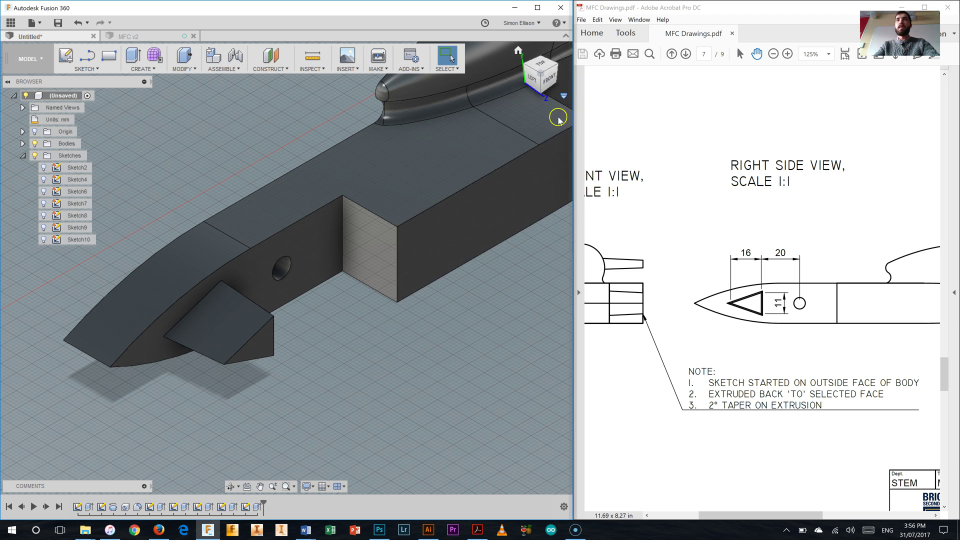
Frame the canister's front end in iso view and scroll the drawing to the 16/4/4 front-wing detail
{"action": "left_click", "coordinate": [551, 72]}
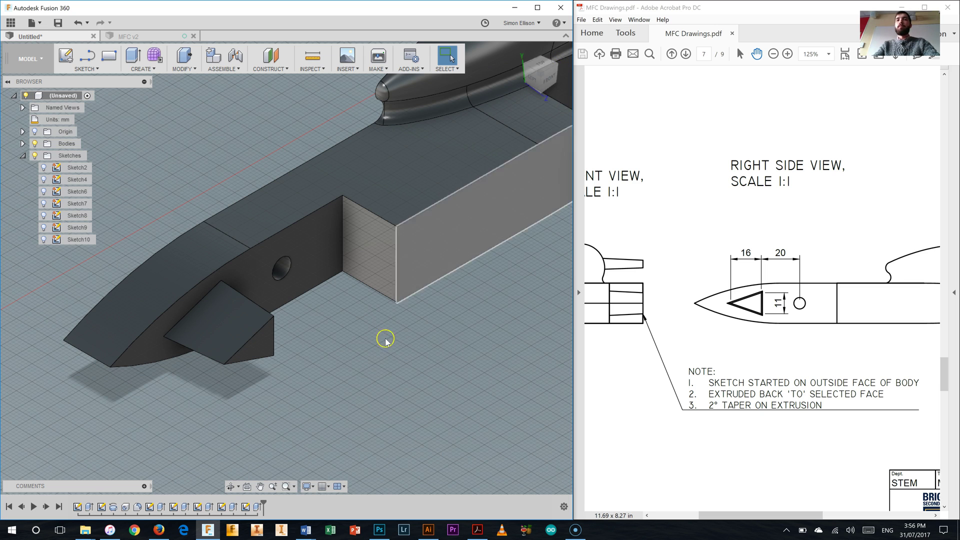
{"action": "left_click", "coordinate": [261, 486]}
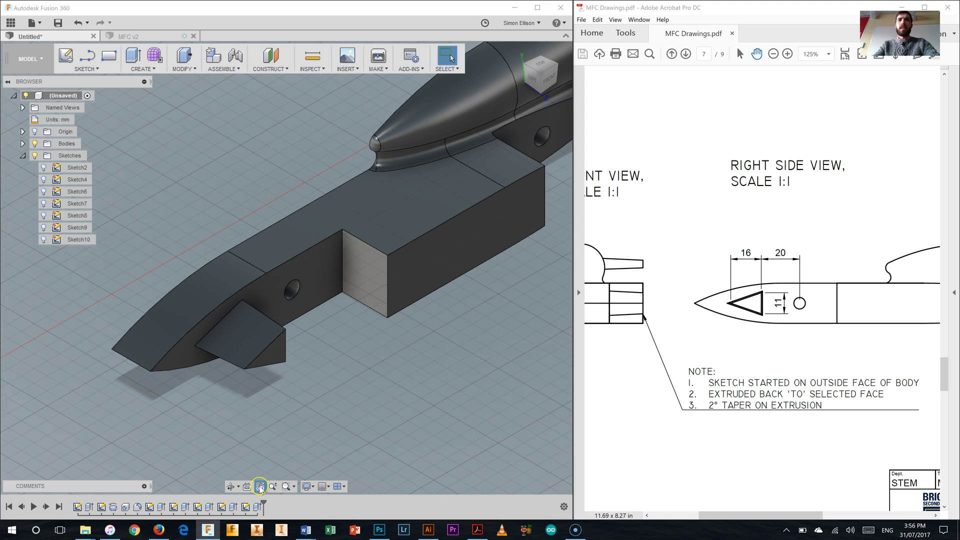
{"action": "left_click_drag", "start_coordinate": [353, 279], "coordinate": [315, 301]}
{"action": "scroll", "coordinate": [192, 324], "scroll_direction": "up", "scroll_amount": 3}
{"action": "left_click_drag", "start_coordinate": [192, 324], "coordinate": [260, 340]}
{"action": "right_click", "coordinate": [428, 306]}
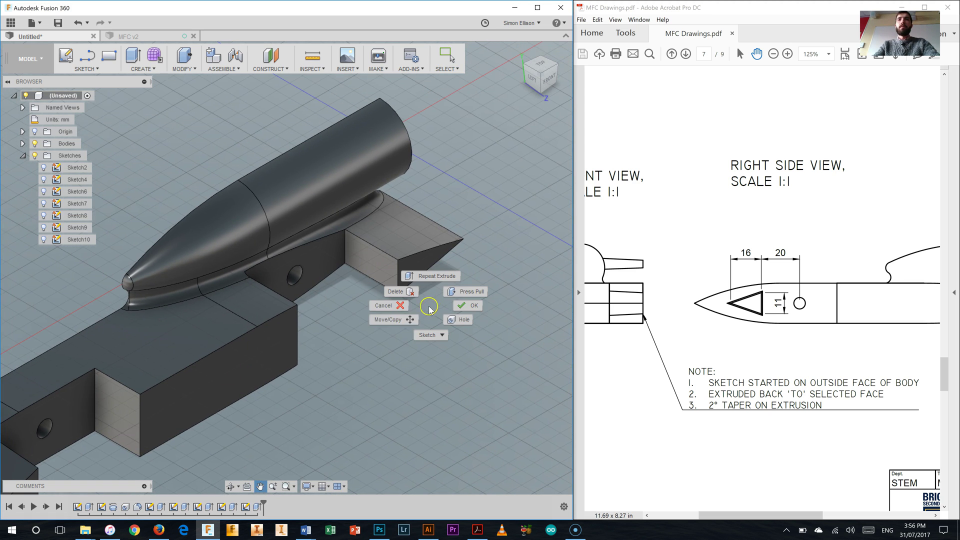
{"action": "left_click", "coordinate": [470, 305]}
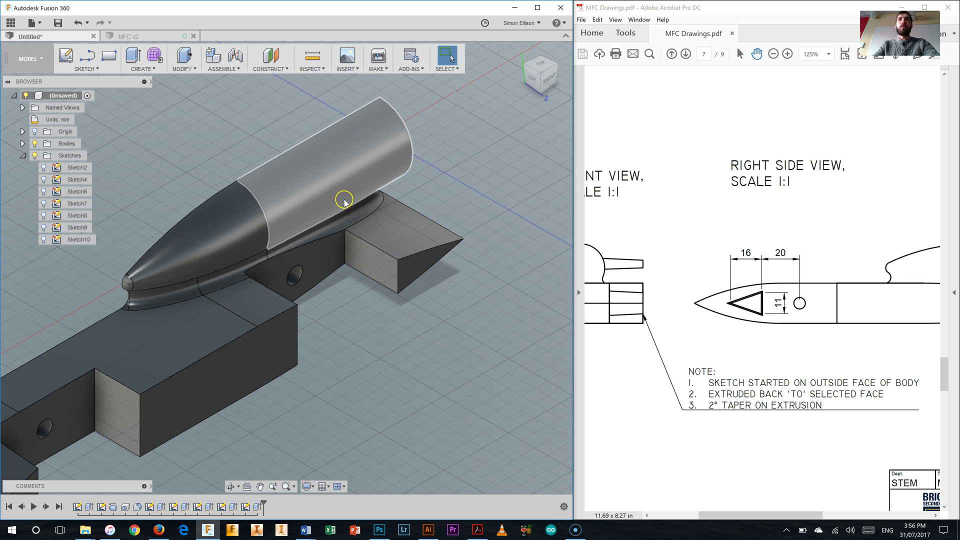
{"action": "left_click", "coordinate": [598, 376]}
{"action": "mouse_move", "coordinate": [810, 514]}
{"action": "left_mouse_down"}
{"action": "mouse_move", "coordinate": [850, 534]}
{"action": "mouse_move", "coordinate": [922, 529]}
{"action": "left_mouse_up"}
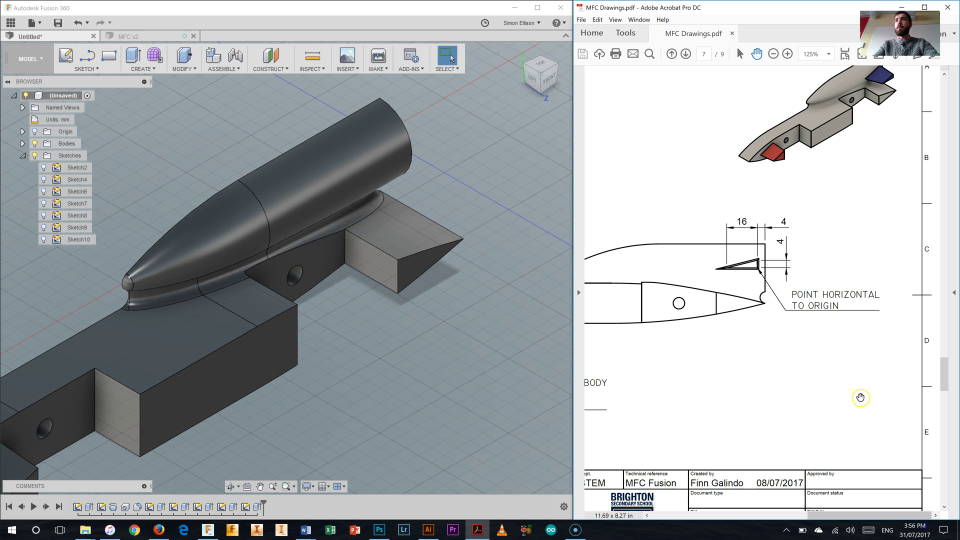
Start a new sketch on the housing's side face and pan to the canister's front end
{"action": "left_click", "coordinate": [66, 56]}
{"action": "left_click", "coordinate": [265, 350]}
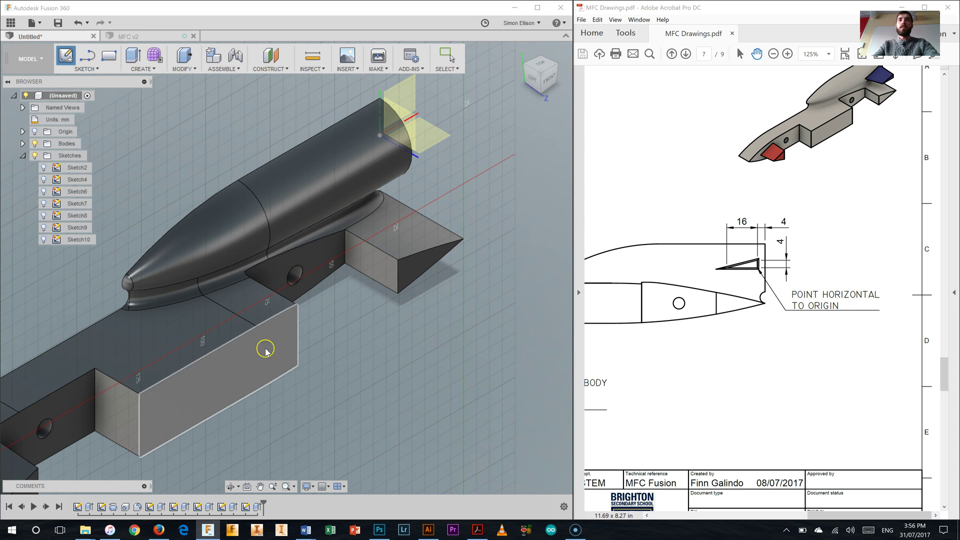
{"action": "left_click", "coordinate": [277, 351]}
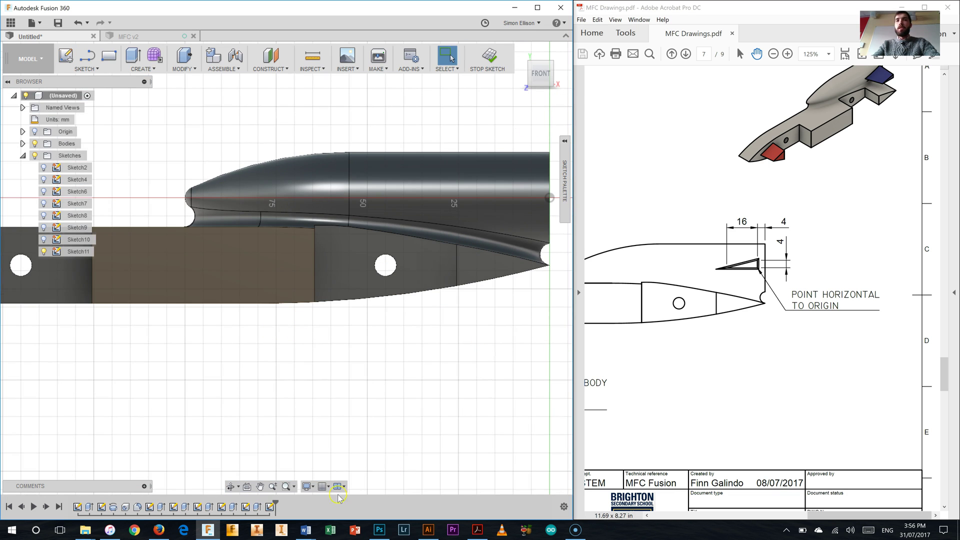
{"action": "left_click", "coordinate": [260, 486]}
{"action": "left_click_drag", "start_coordinate": [439, 234], "coordinate": [342, 280]}
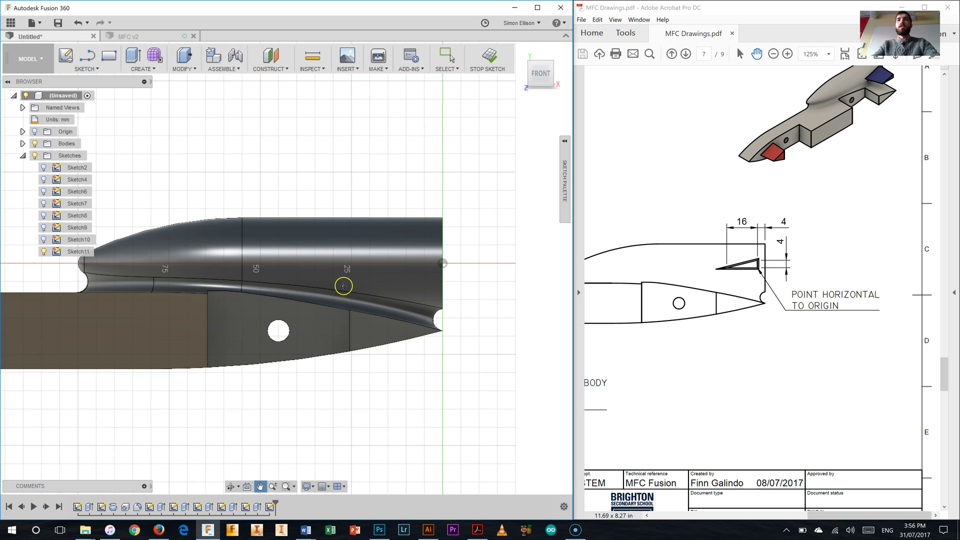
{"action": "scroll", "coordinate": [455, 283], "scroll_direction": "up", "scroll_amount": 4}
{"action": "right_click", "coordinate": [458, 263]}
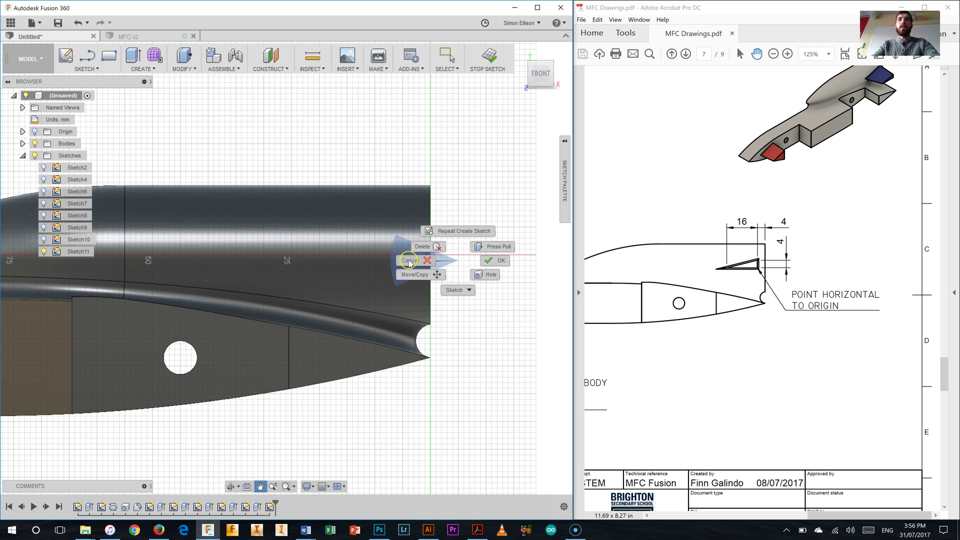
{"action": "left_click", "coordinate": [407, 253]}
Draw a closed triangle on the axis with a roughly 12 mm base and 13 mm sloped edge, then select it
{"action": "left_click", "coordinate": [89, 53]}
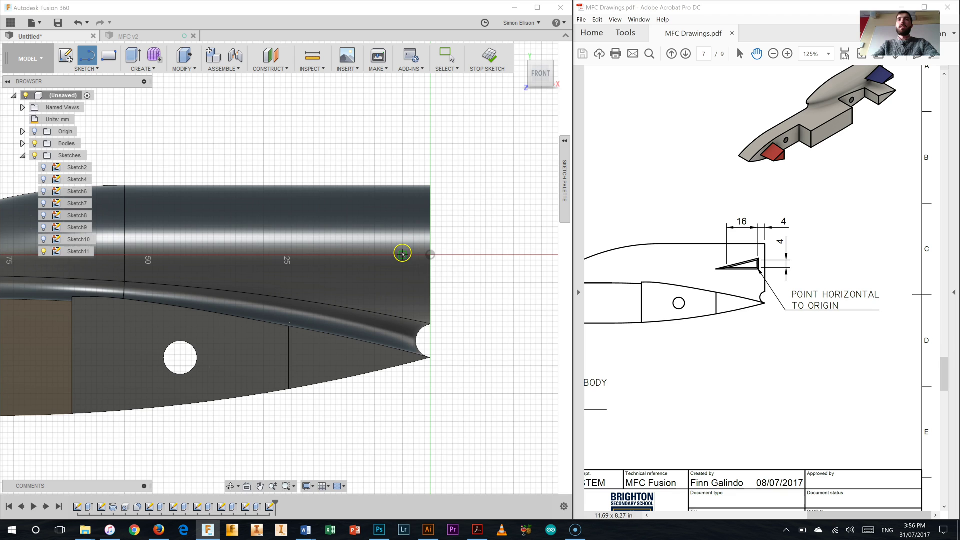
{"action": "left_click", "coordinate": [402, 255]}
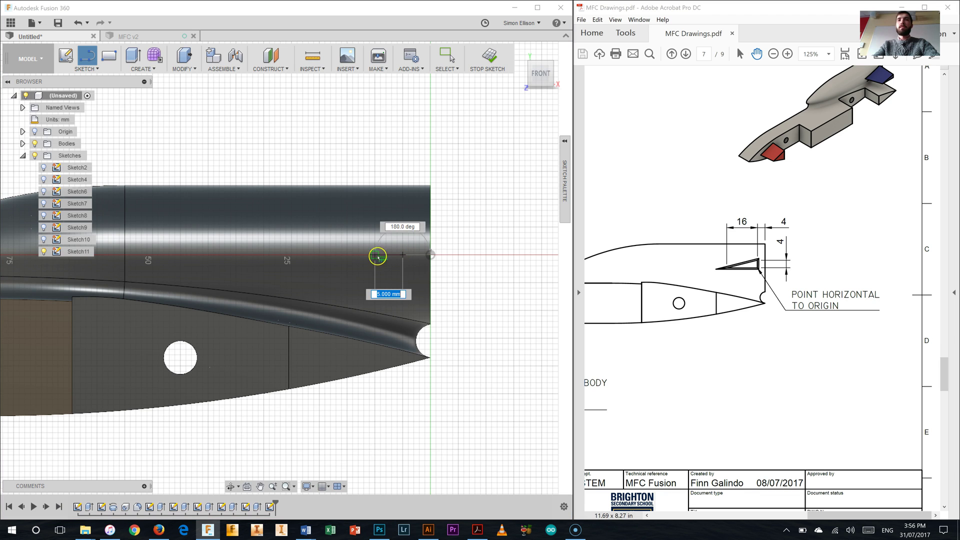
{"action": "left_click", "coordinate": [336, 257]}
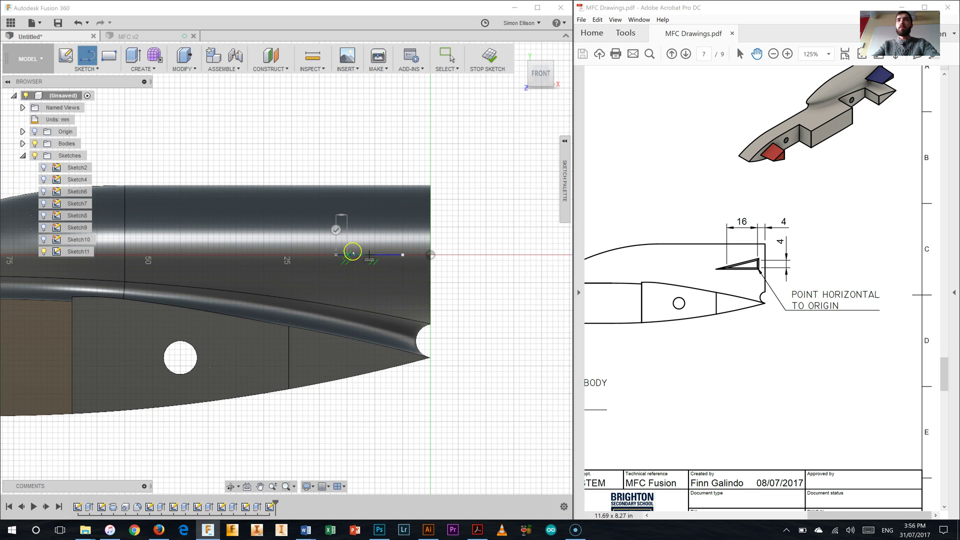
{"action": "left_click", "coordinate": [403, 227]}
{"action": "left_click", "coordinate": [402, 255]}
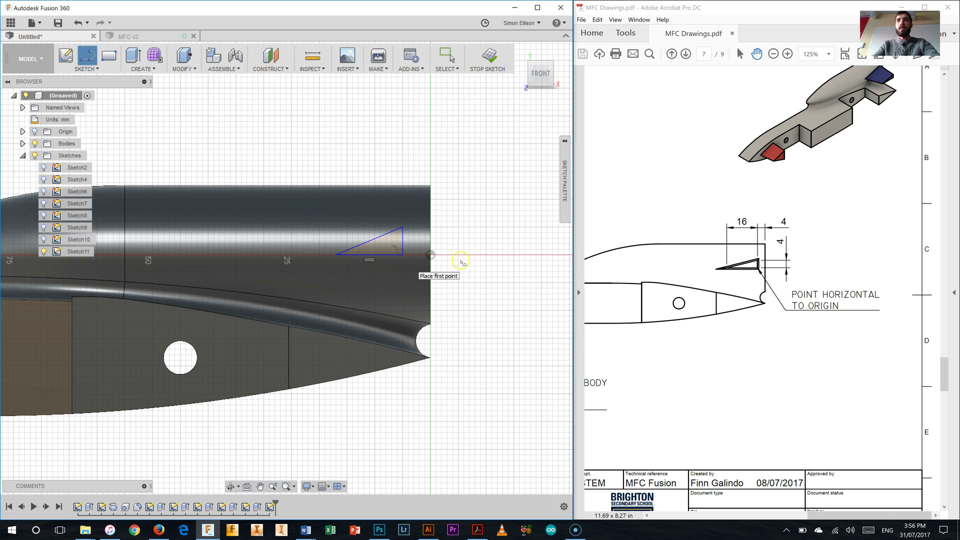
{"action": "right_click", "coordinate": [475, 230]}
{"action": "left_click", "coordinate": [425, 231]}
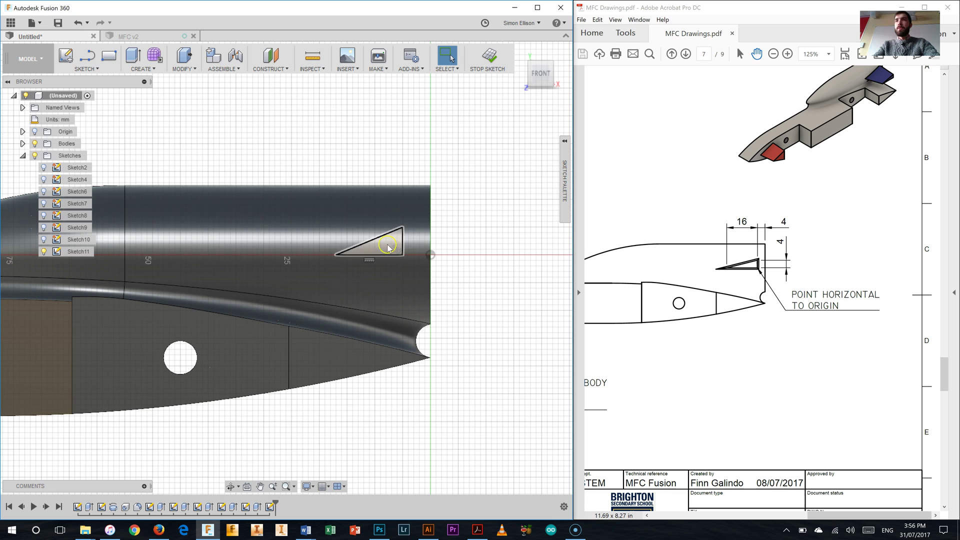
{"action": "double_click", "coordinate": [350, 251]}
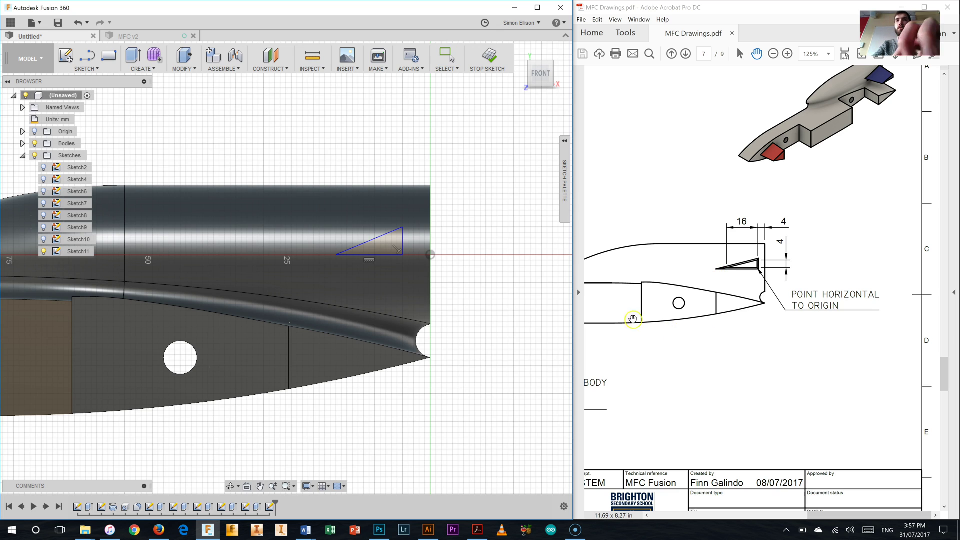
{"action": "left_click", "coordinate": [403, 240]}
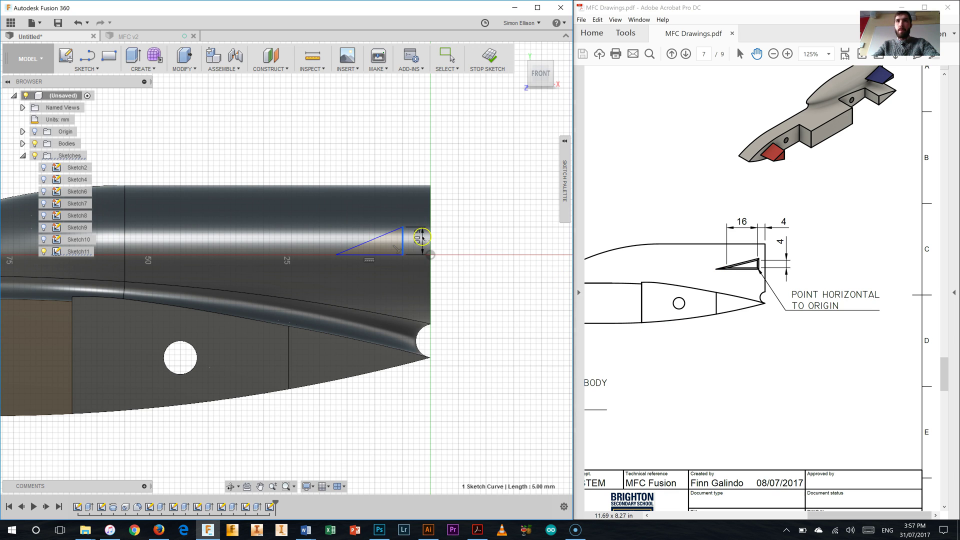
{"action": "left_click", "coordinate": [426, 238]}
{"action": "type", "text": "4"}
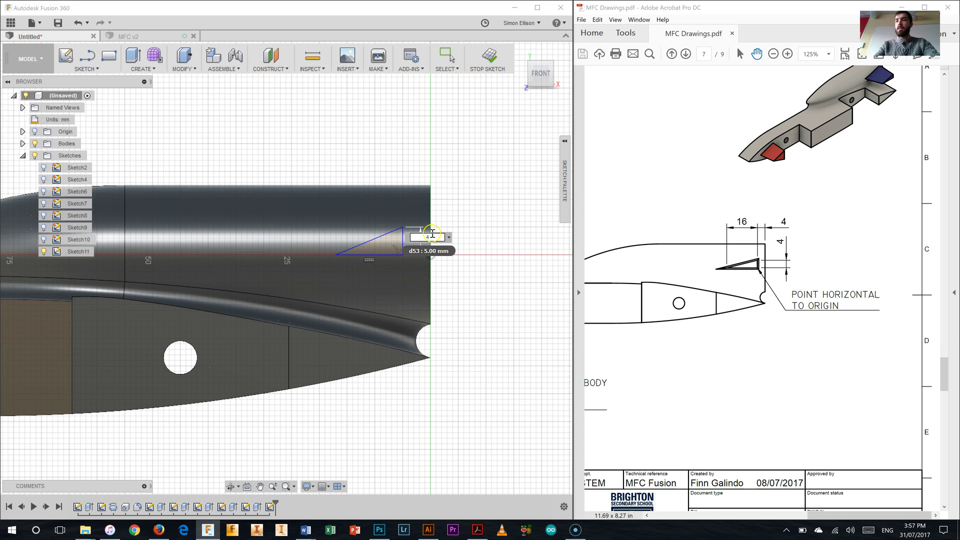
{"action": "key", "text": "Return"}
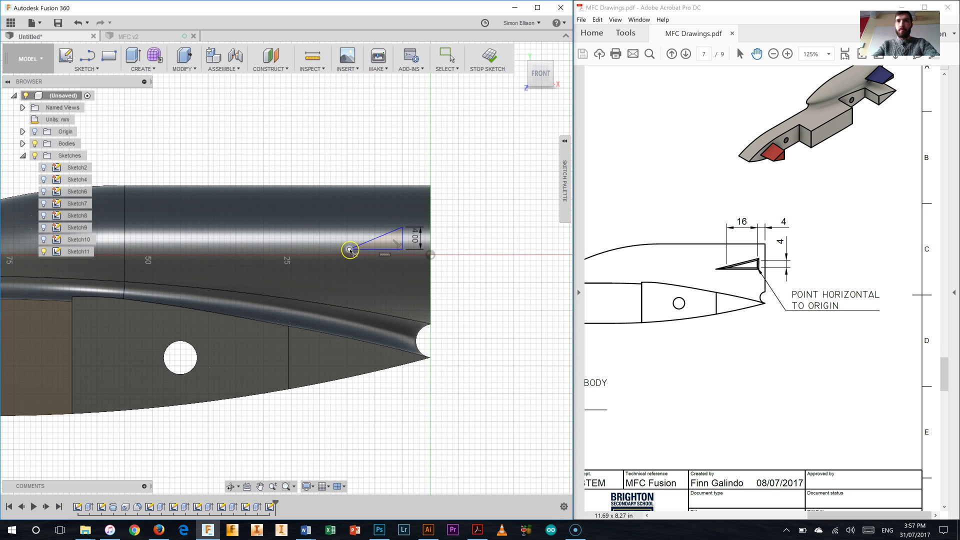
{"action": "left_click", "coordinate": [402, 239]}
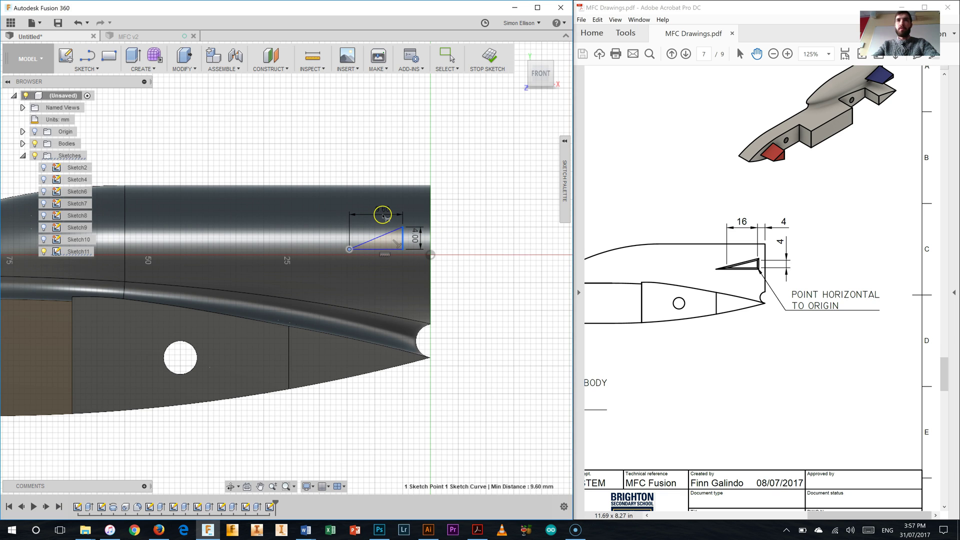
{"action": "left_click", "coordinate": [385, 214]}
{"action": "type", "text": "16"}
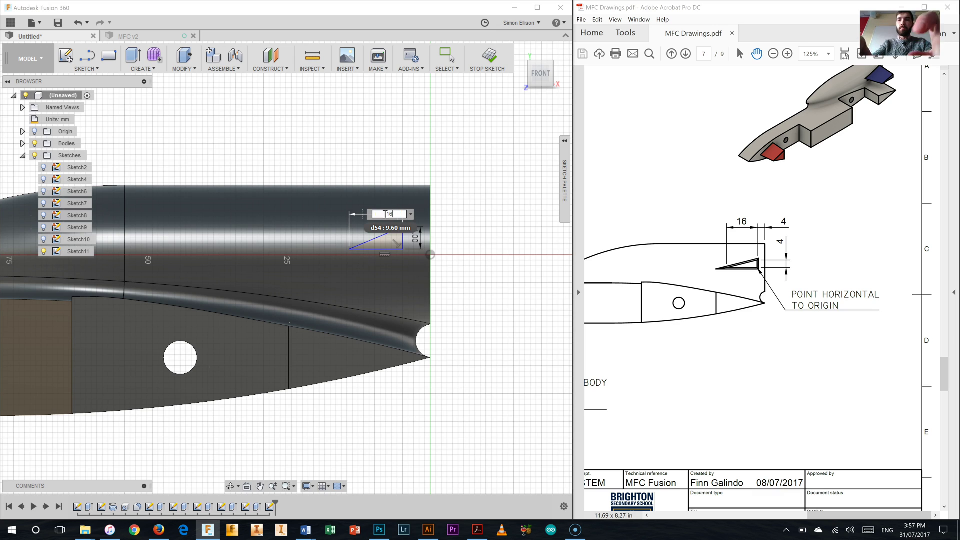
{"action": "key", "text": "Return"}
{"action": "left_click", "coordinate": [494, 293]}
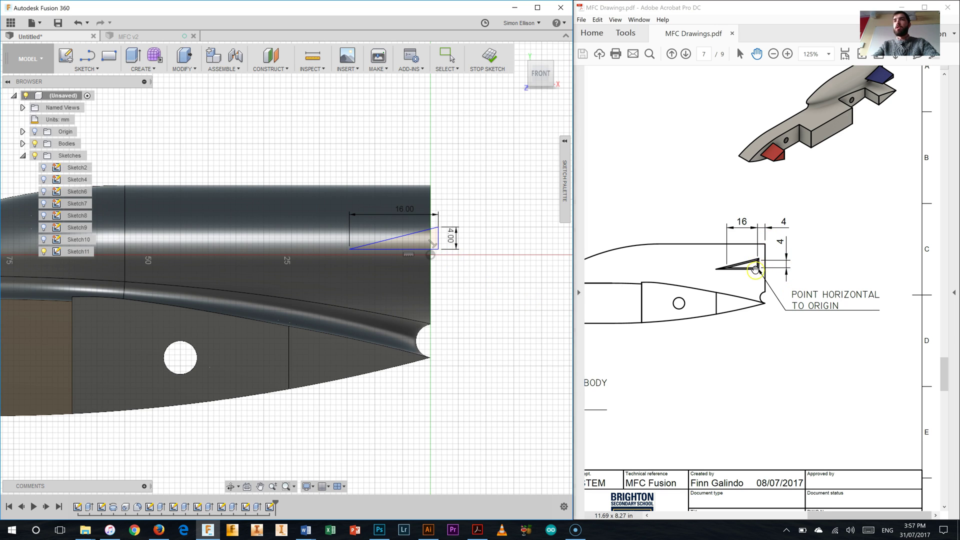
Try moving the 16 by 4 triangle left along X with Move/Copy, then cancel the move
{"action": "right_click", "coordinate": [435, 213]}
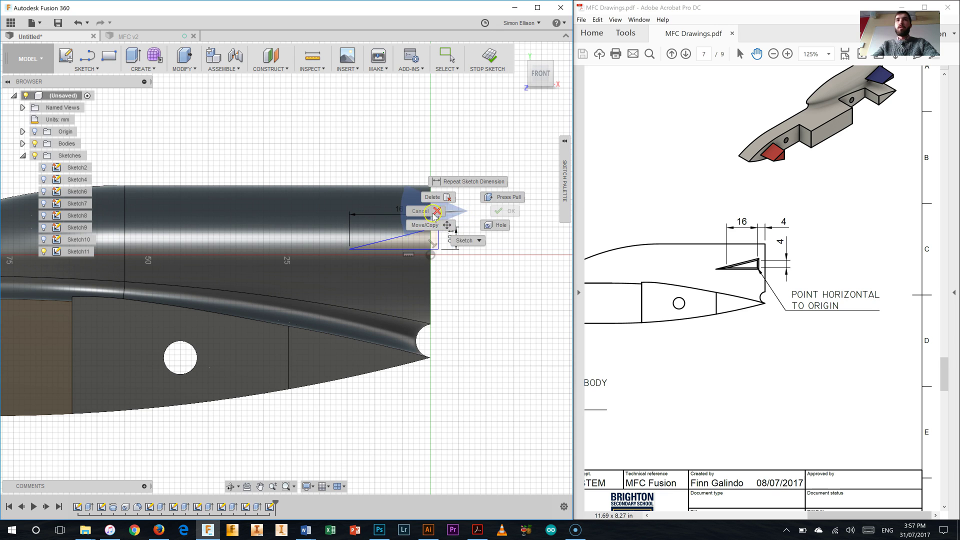
{"action": "left_click", "coordinate": [435, 213]}
{"action": "left_click", "coordinate": [407, 240]}
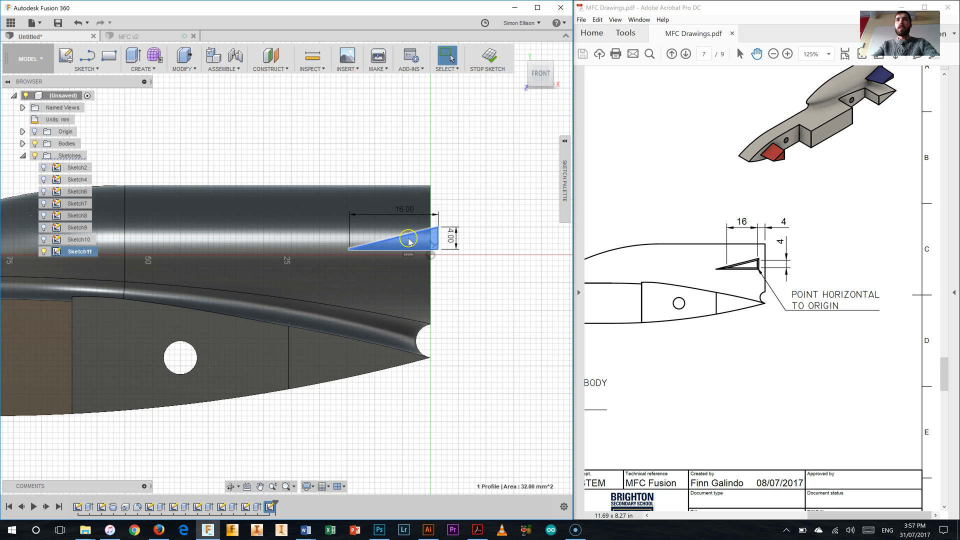
{"action": "left_click", "coordinate": [397, 248], "text": "ctrl"}
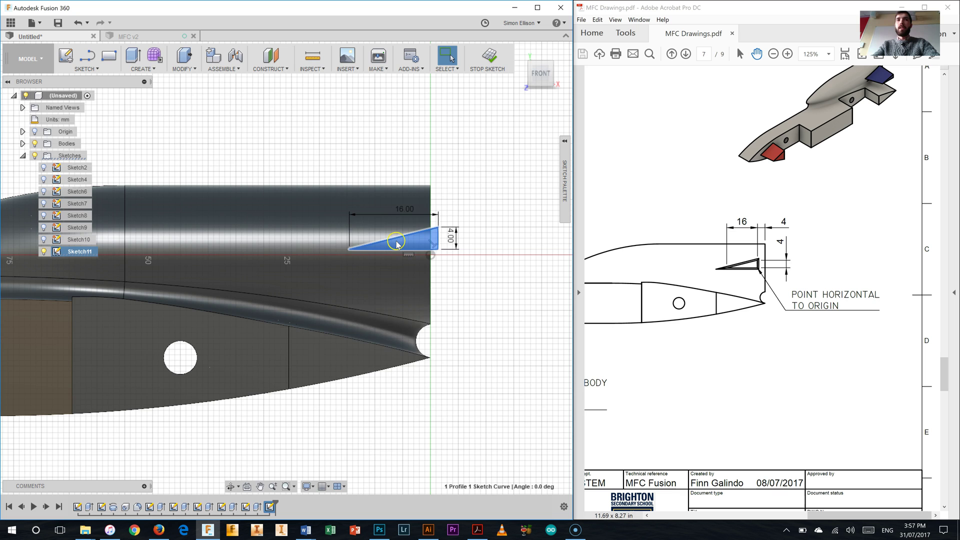
{"action": "right_click", "coordinate": [396, 244]}
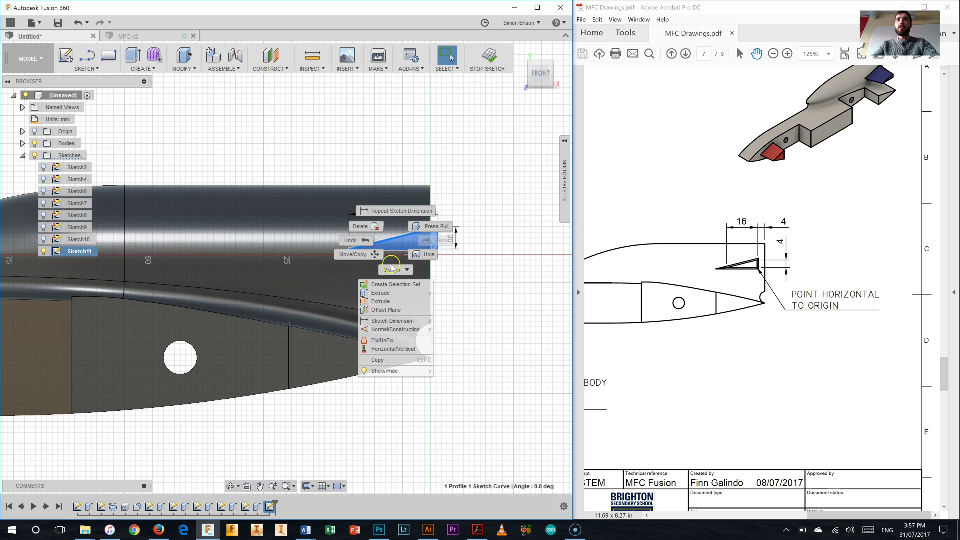
{"action": "left_click", "coordinate": [364, 254]}
{"action": "left_click_drag", "start_coordinate": [416, 239], "coordinate": [394, 247]}
{"action": "left_click_drag", "start_coordinate": [400, 269], "coordinate": [273, 246]}
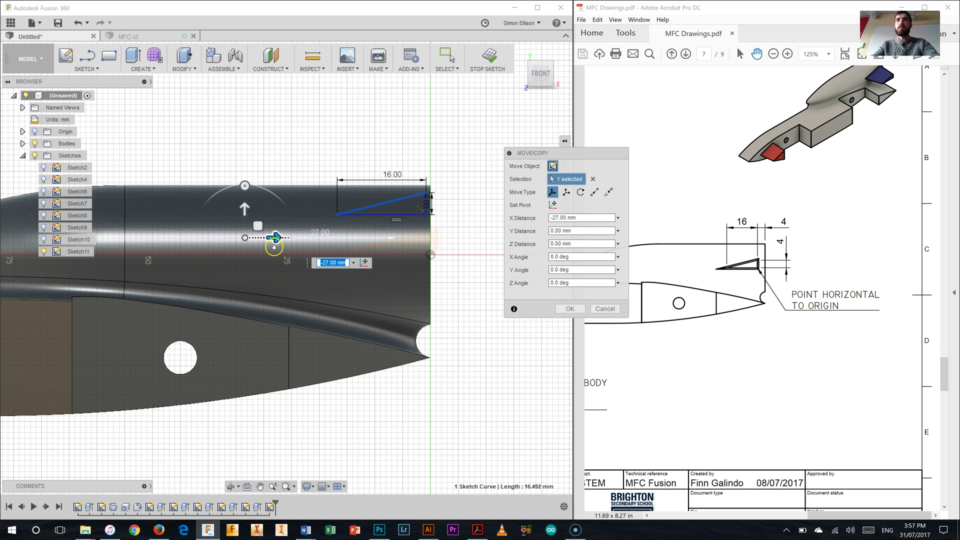
{"action": "left_click", "coordinate": [605, 309]}
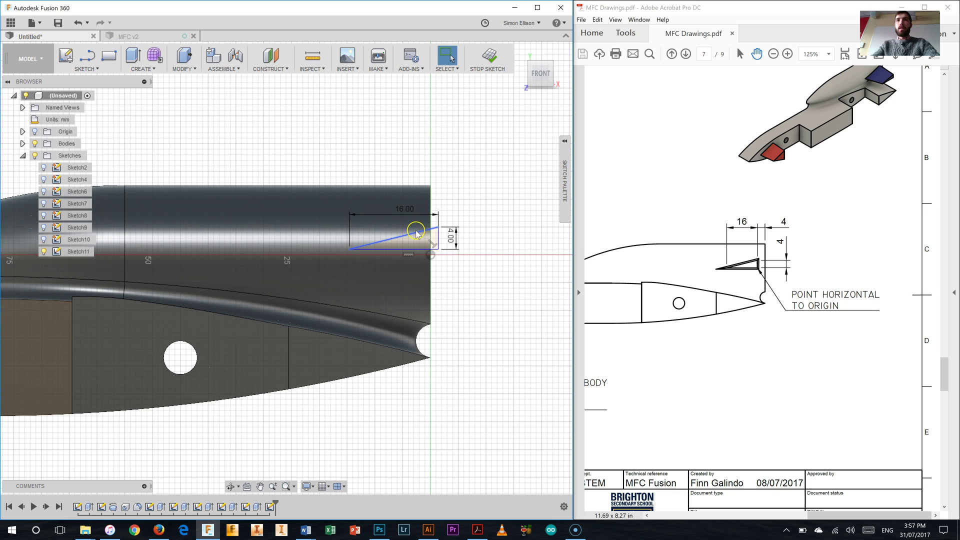
Select the triangle and its sloped edge and drag the sketch slightly left, away from the origin
{"action": "left_click", "coordinate": [402, 241]}
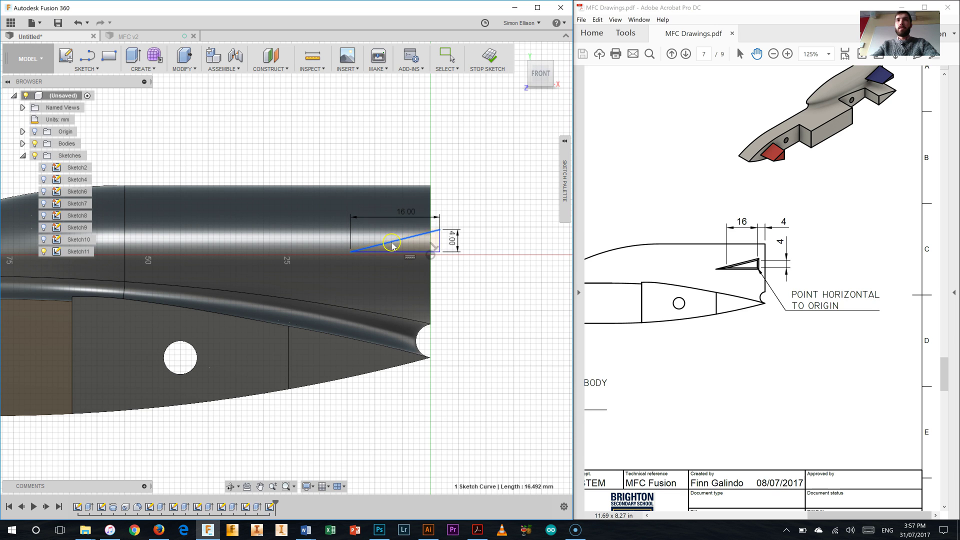
{"action": "left_click", "coordinate": [377, 248]}
{"action": "mouse_move", "coordinate": [377, 248]}
{"action": "left_mouse_down"}
{"action": "mouse_move", "coordinate": [364, 247]}
{"action": "mouse_move", "coordinate": [376, 252]}
{"action": "left_mouse_up"}
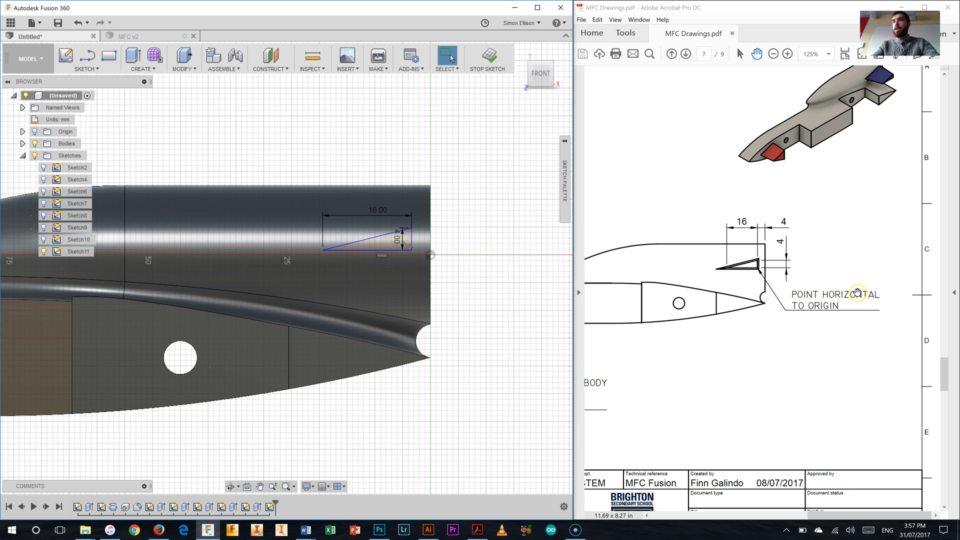
Make the origin point coincident with the line of the triangle's bottom edge, using the Sketch Palette
{"action": "left_click", "coordinate": [387, 250]}
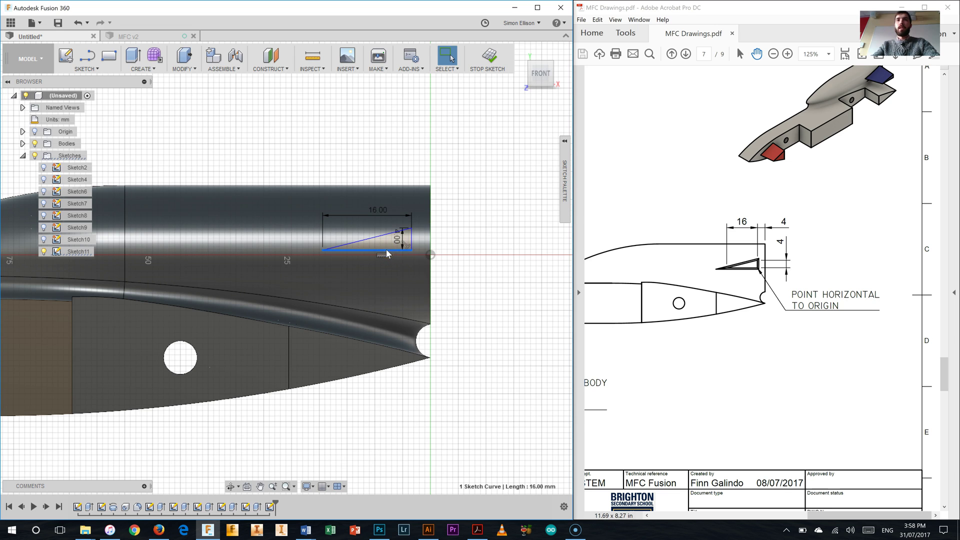
{"action": "left_click", "coordinate": [430, 256], "text": "shift"}
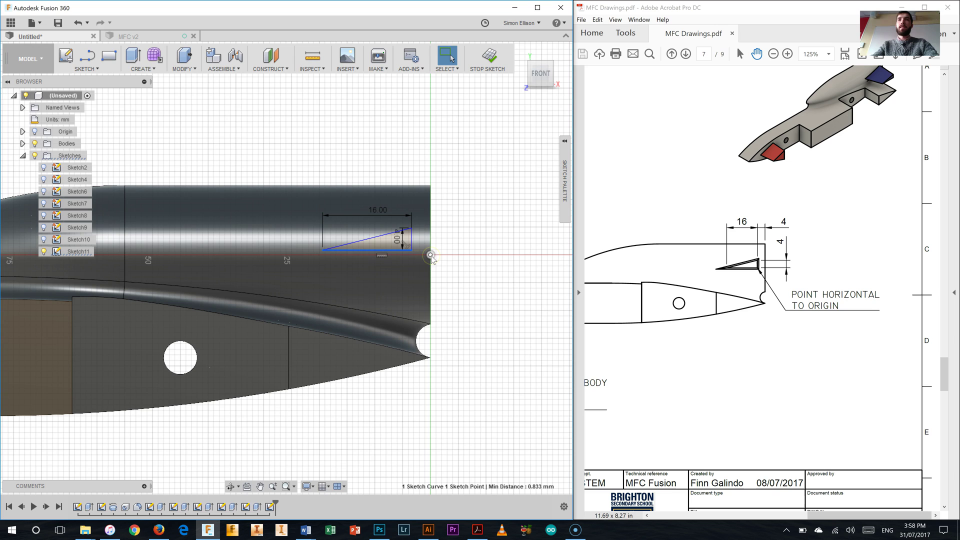
{"action": "right_click", "coordinate": [431, 257]}
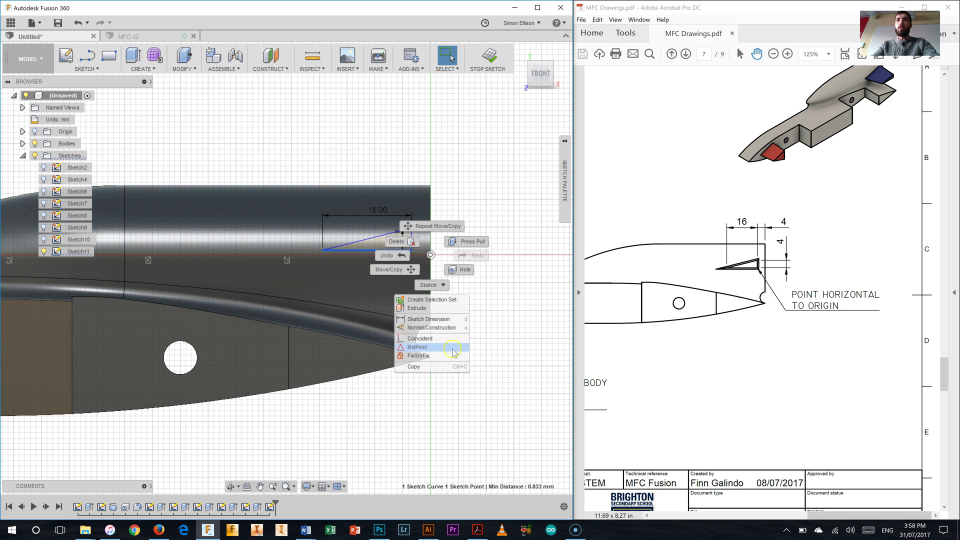
{"action": "left_click", "coordinate": [565, 141]}
{"action": "left_click", "coordinate": [565, 141]}
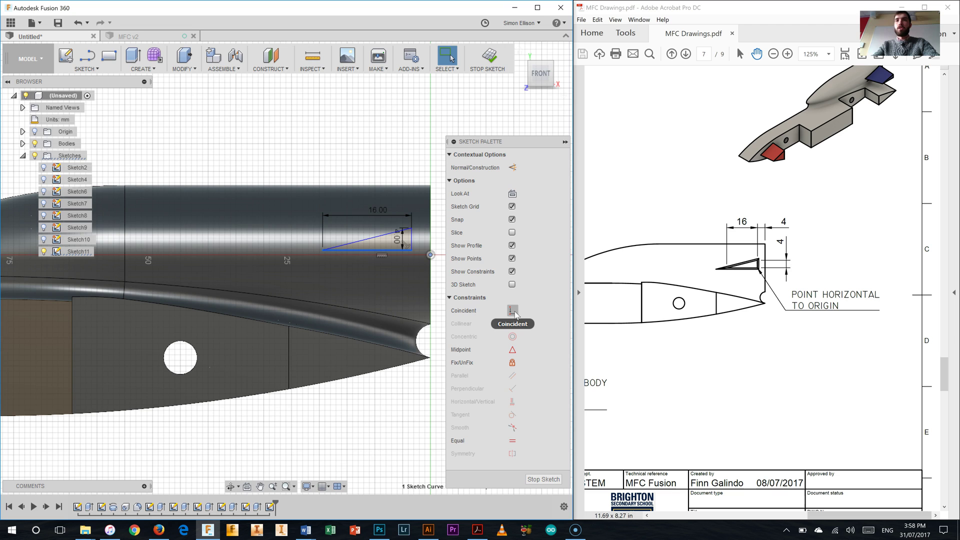
{"action": "left_click", "coordinate": [512, 311]}
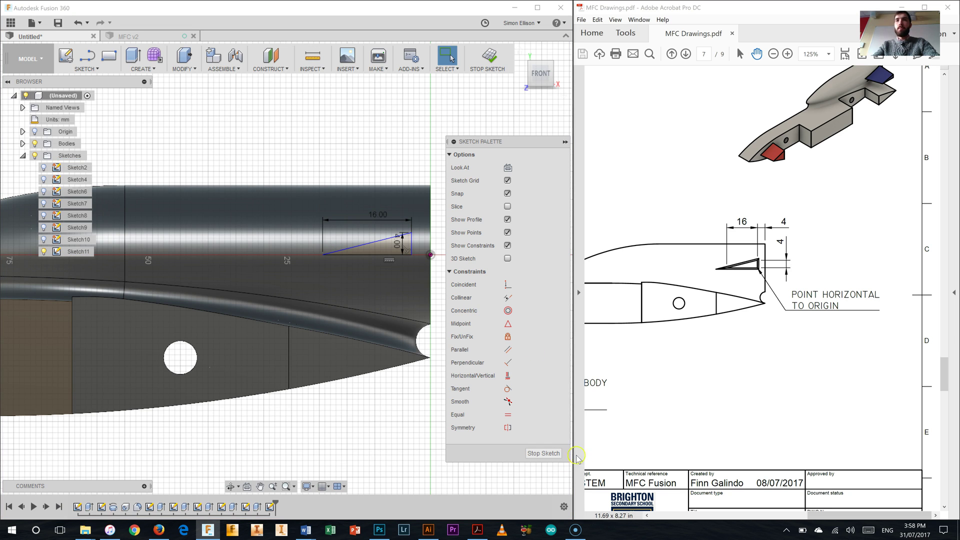
{"action": "left_click", "coordinate": [565, 141]}
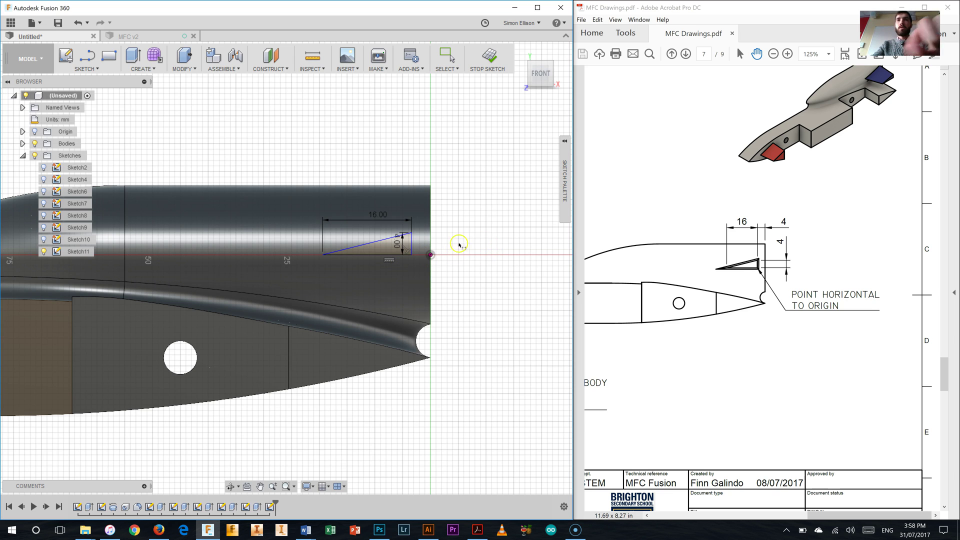
Dimension the triangle's vertical side 4 mm from the origin point
{"action": "left_click", "coordinate": [411, 243]}
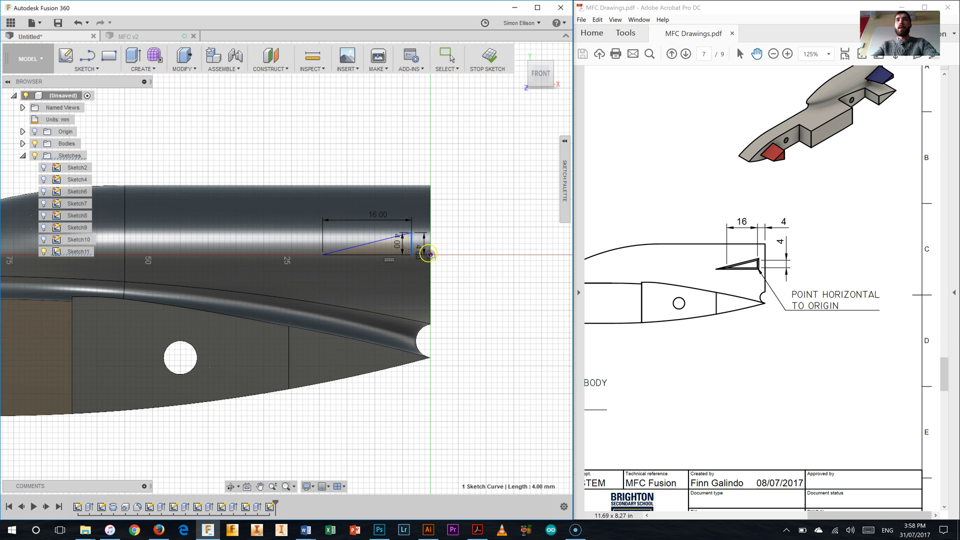
{"action": "left_click", "coordinate": [430, 254]}
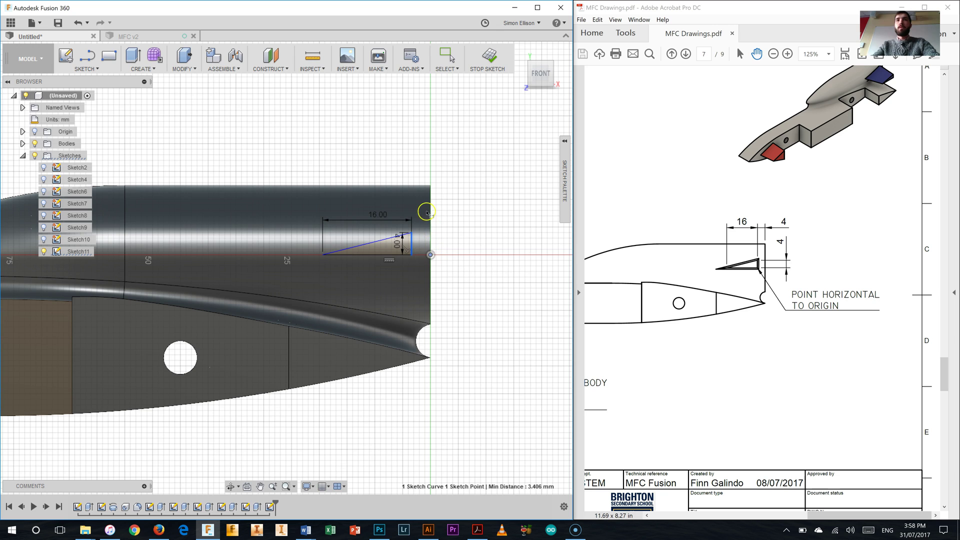
{"action": "left_click", "coordinate": [422, 175]}
{"action": "type", "text": "4"}
{"action": "key", "text": "Return"}
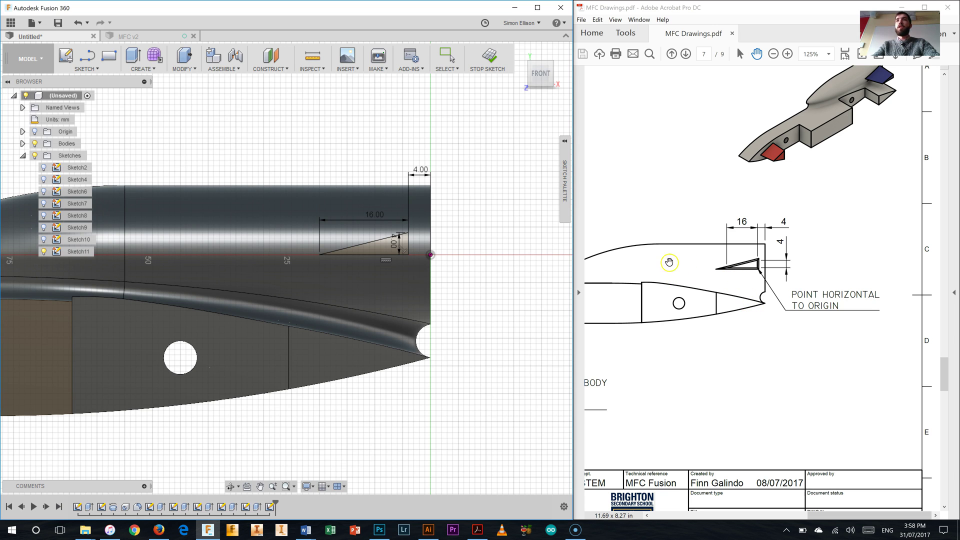
Finish the sketch and extrude the triangle To Object, up to the canister housing body
{"action": "left_click", "coordinate": [489, 57]}
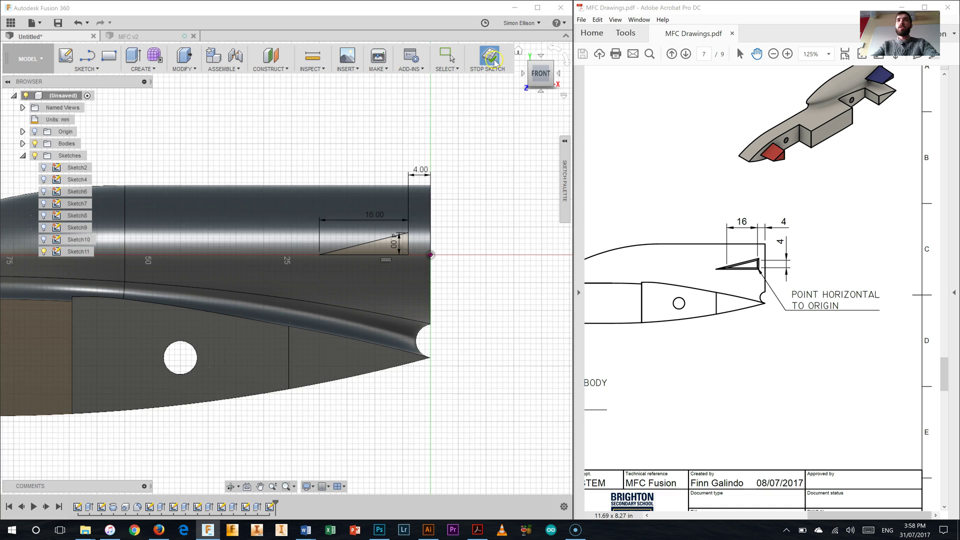
{"action": "left_click", "coordinate": [529, 65]}
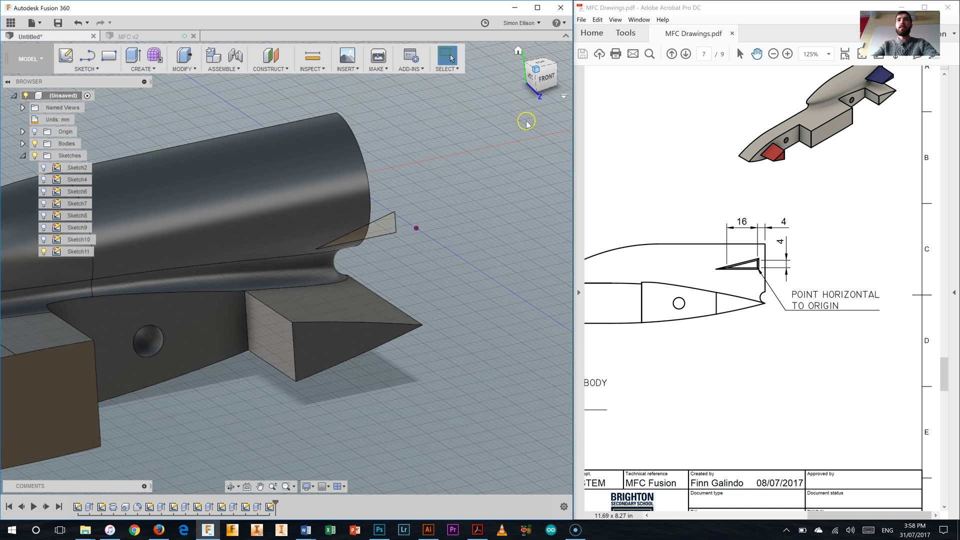
{"action": "left_click", "coordinate": [131, 56]}
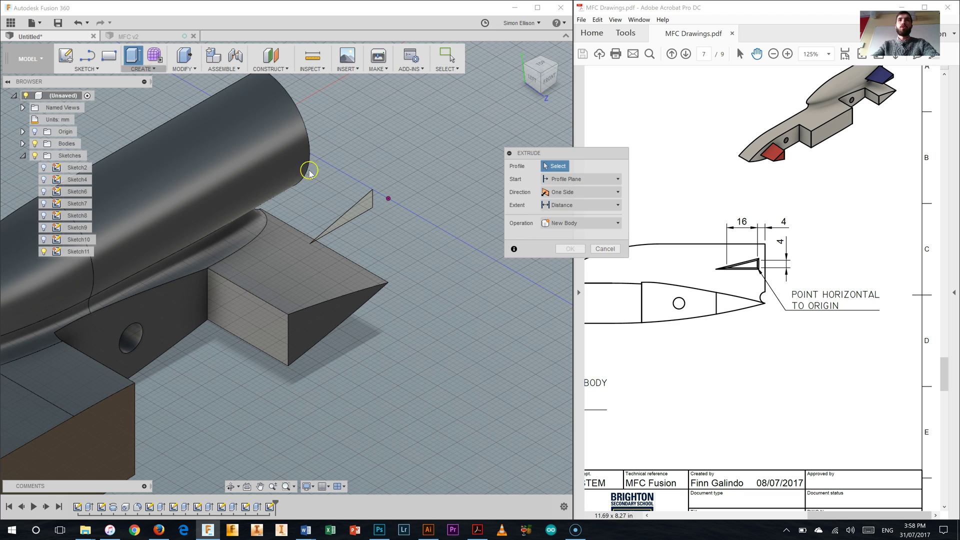
{"action": "left_click", "coordinate": [352, 219]}
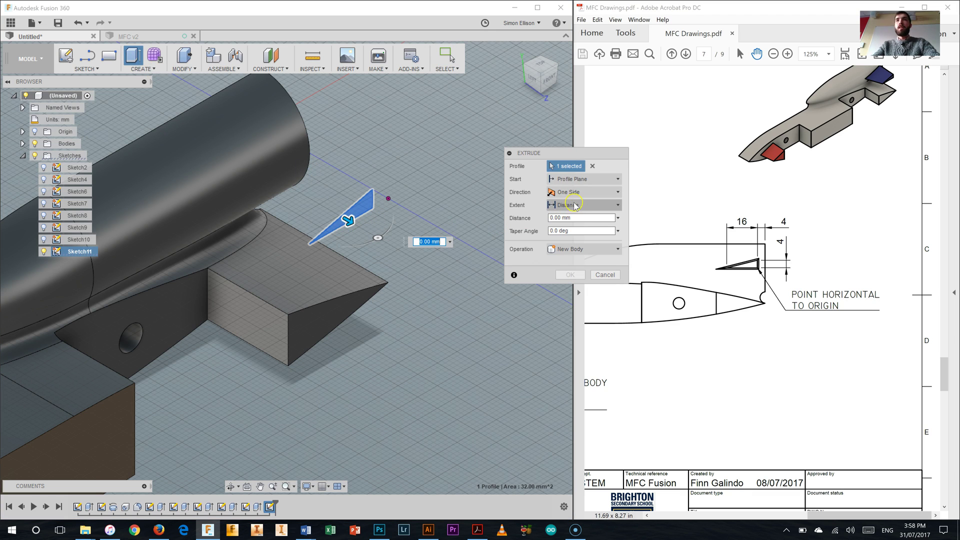
{"action": "left_click", "coordinate": [618, 207]}
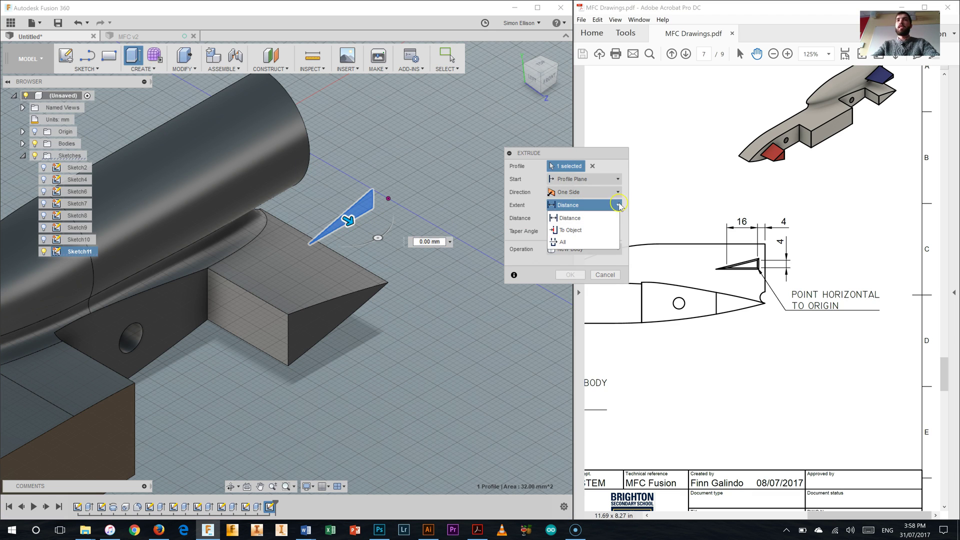
{"action": "left_click", "coordinate": [577, 223]}
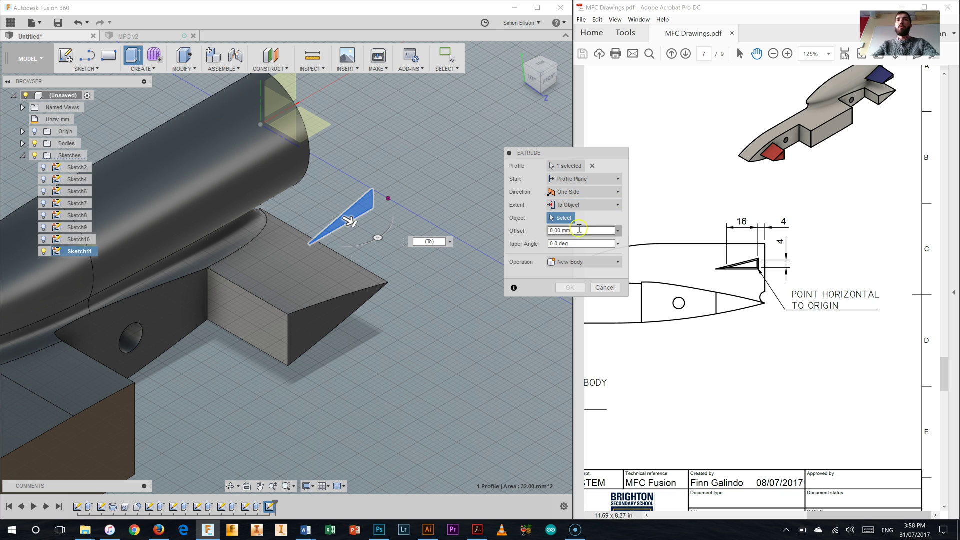
{"action": "left_click", "coordinate": [268, 181]}
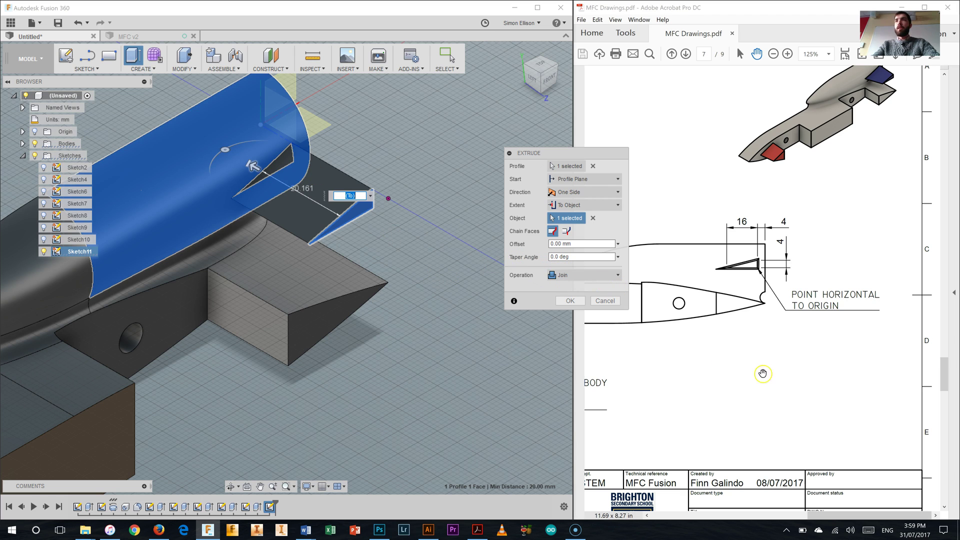
Set a 2° taper angle on the side wing extrusion and commit it
{"action": "left_click", "coordinate": [554, 256]}
{"action": "key", "text": "BackSpace"}
{"action": "type", "text": "2"}
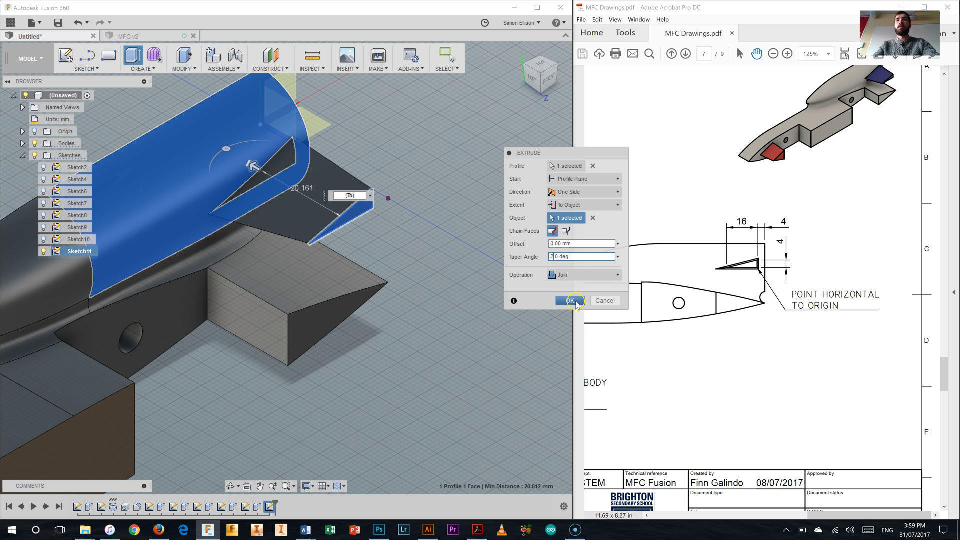
{"action": "left_click", "coordinate": [570, 301]}
{"action": "scroll", "coordinate": [489, 180], "scroll_direction": "down", "scroll_amount": 1}
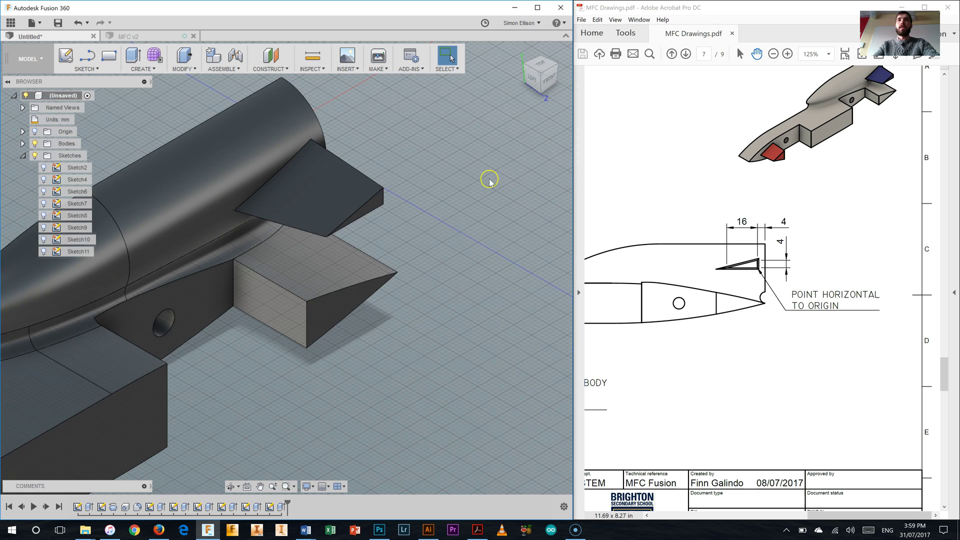
{"action": "scroll", "coordinate": [489, 180], "scroll_direction": "down", "scroll_amount": 4}
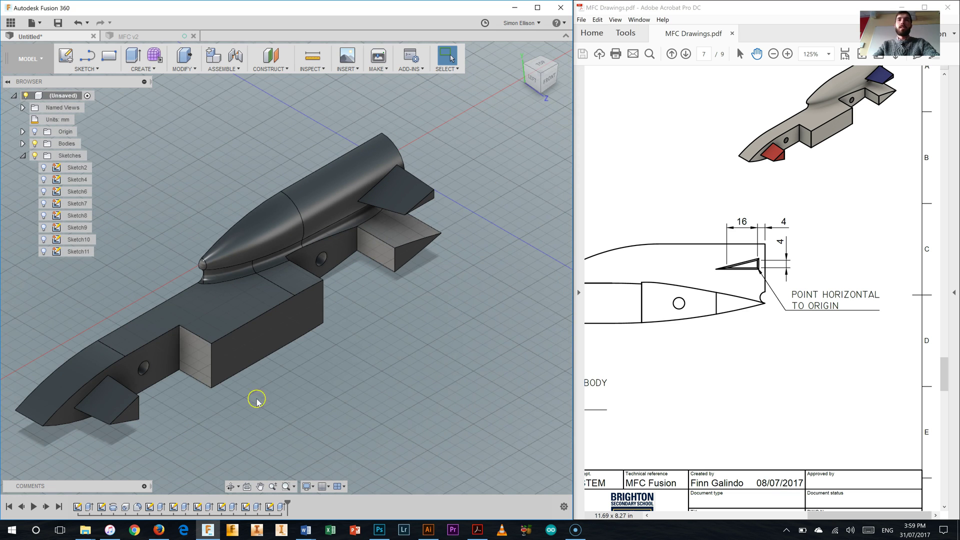